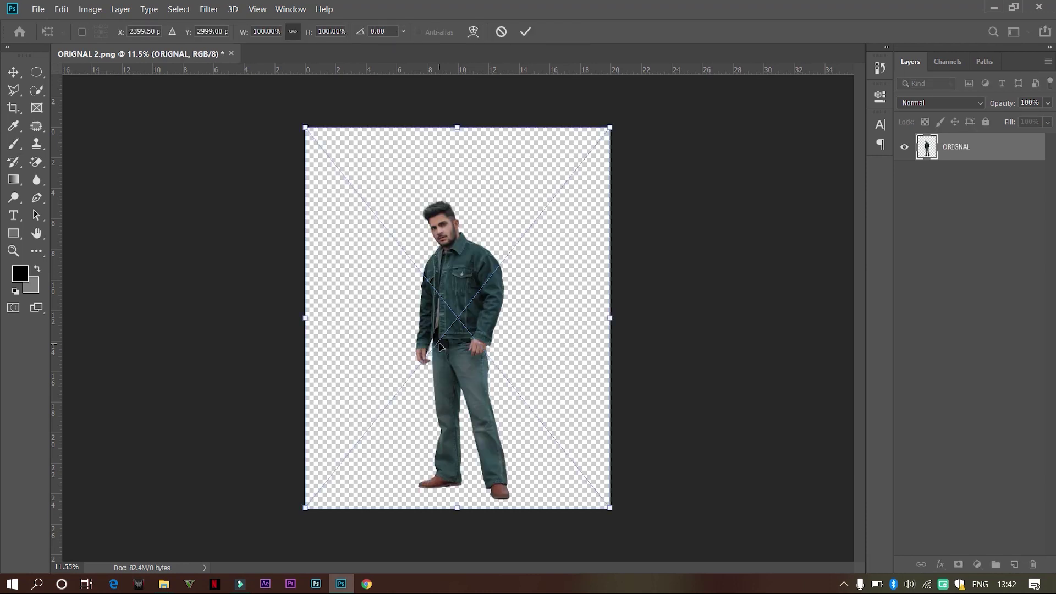
Commit the placed ORIGNAL figure, then place ORIGNAL 2 from the stock folder and move its rocks layer beneath the figure
key(b)
key(Return)
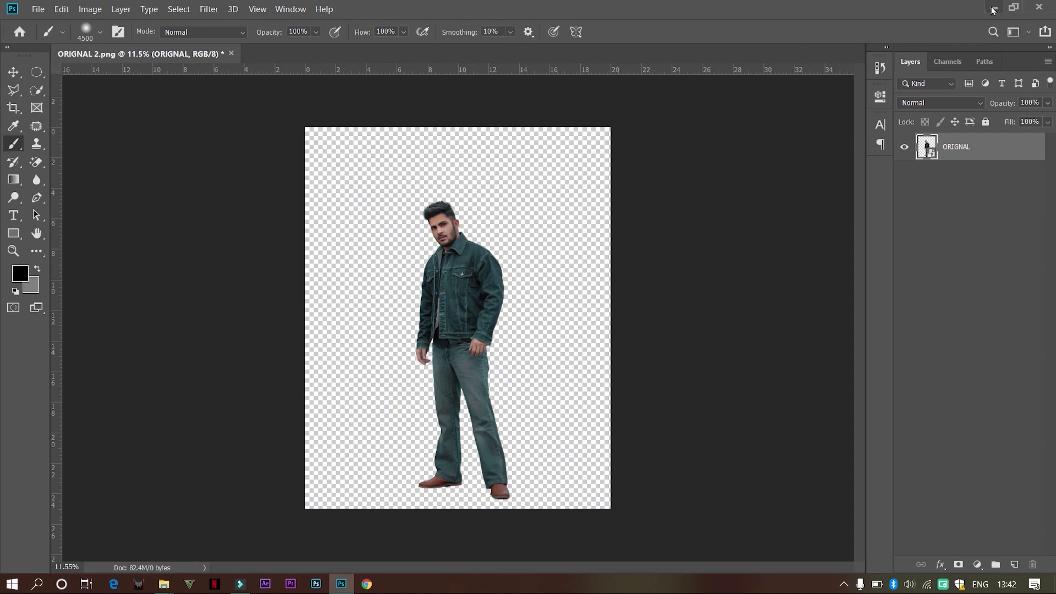
click(994, 10)
click(327, 185)
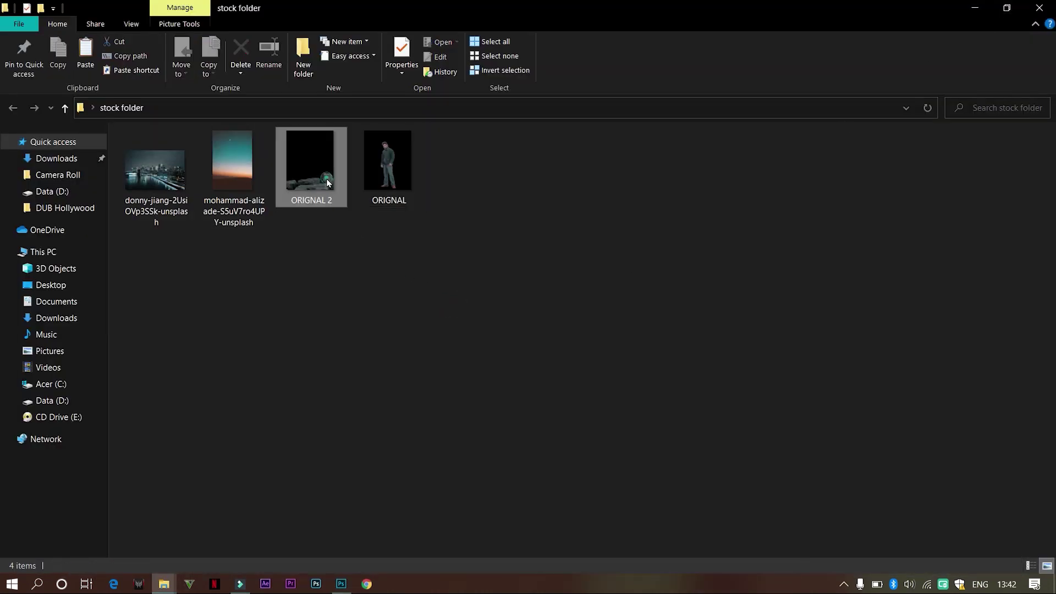
drag(328, 185, 427, 425)
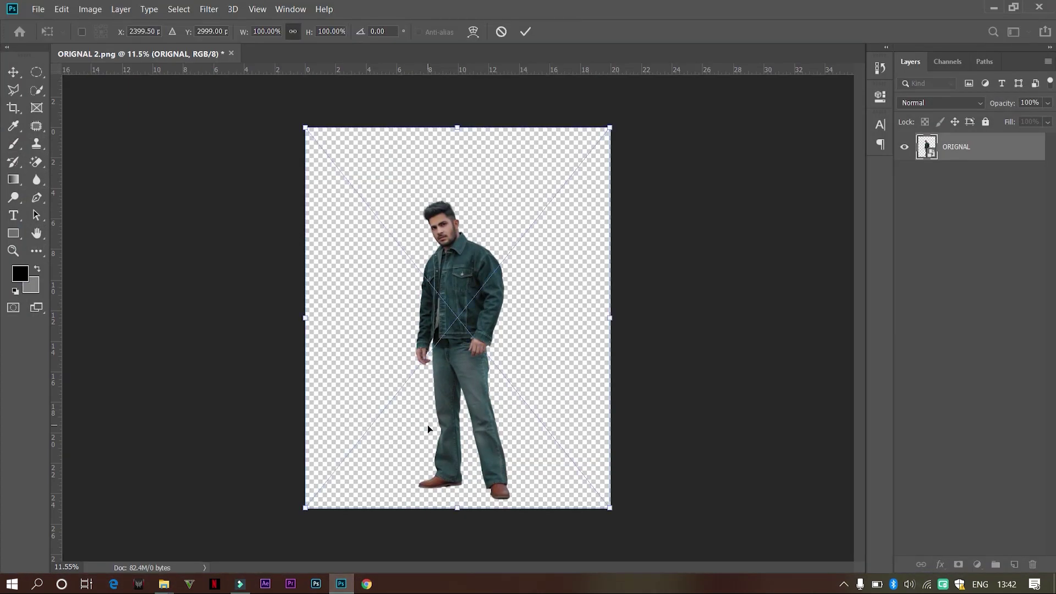
click(527, 34)
drag(1017, 151, 1012, 191)
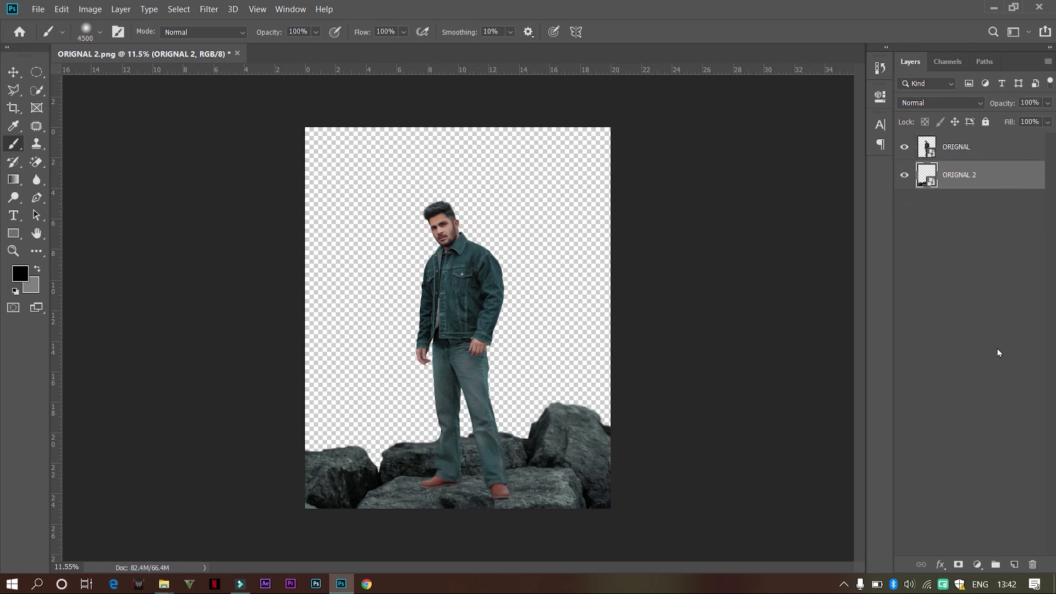
Place the teal sunset sky photo from the stock folder, scale it to 37.09% to cover the canvas, and move it below the rocks
click(991, 10)
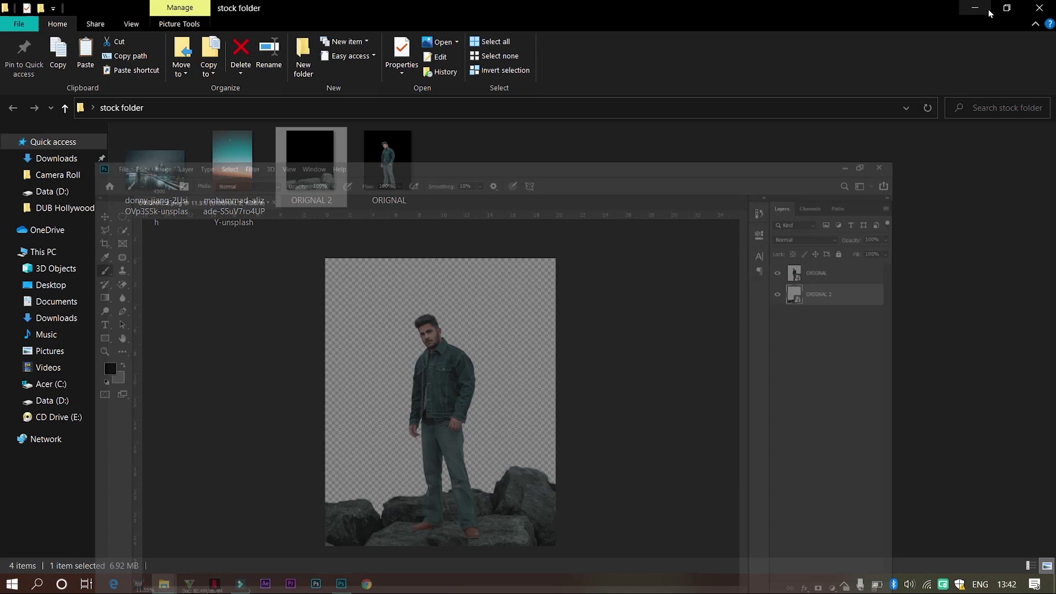
click(457, 247)
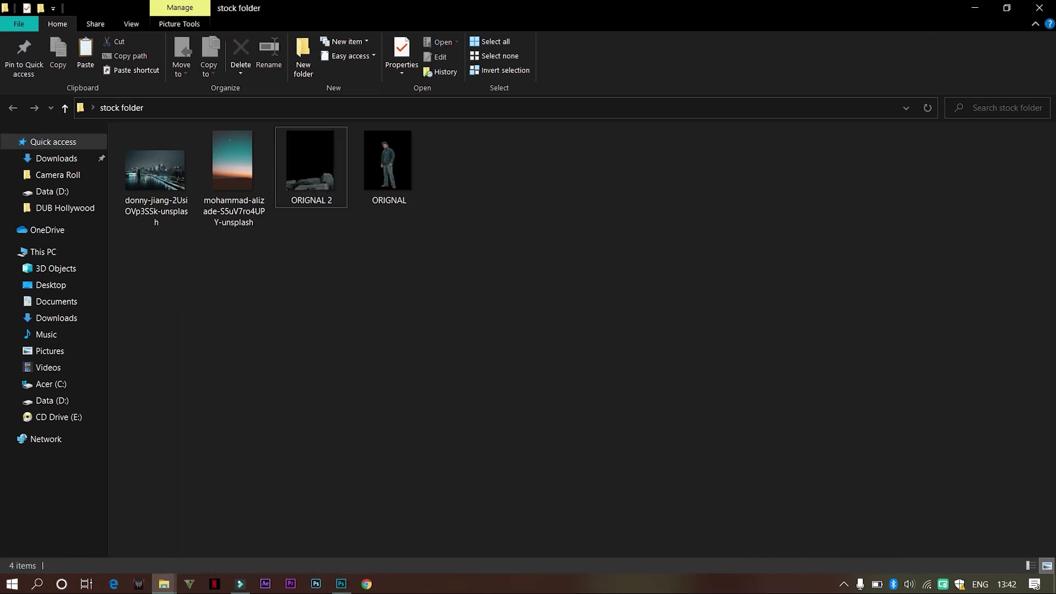
click(172, 201)
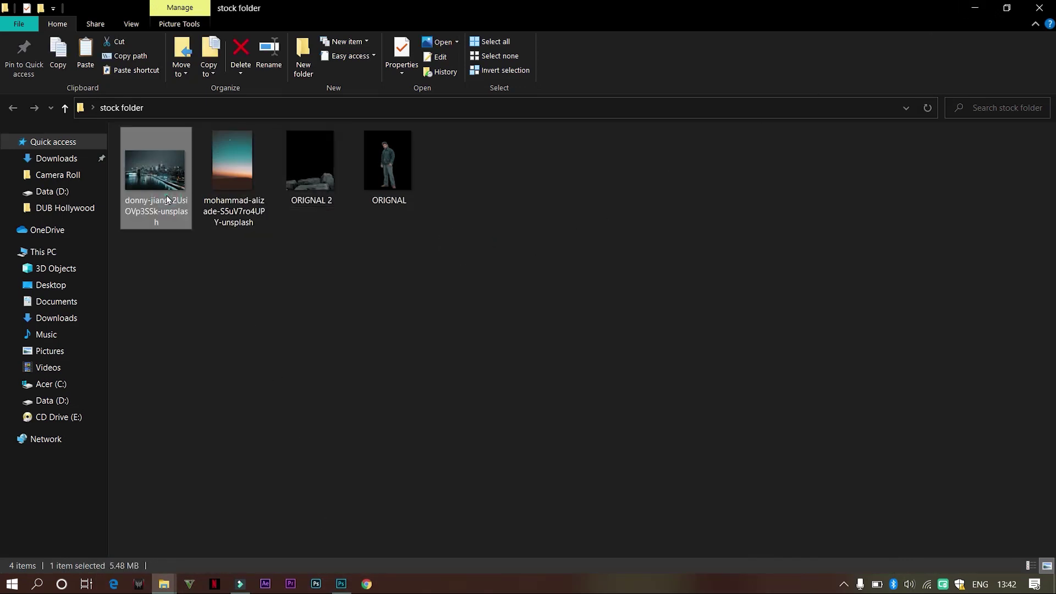
click(168, 199)
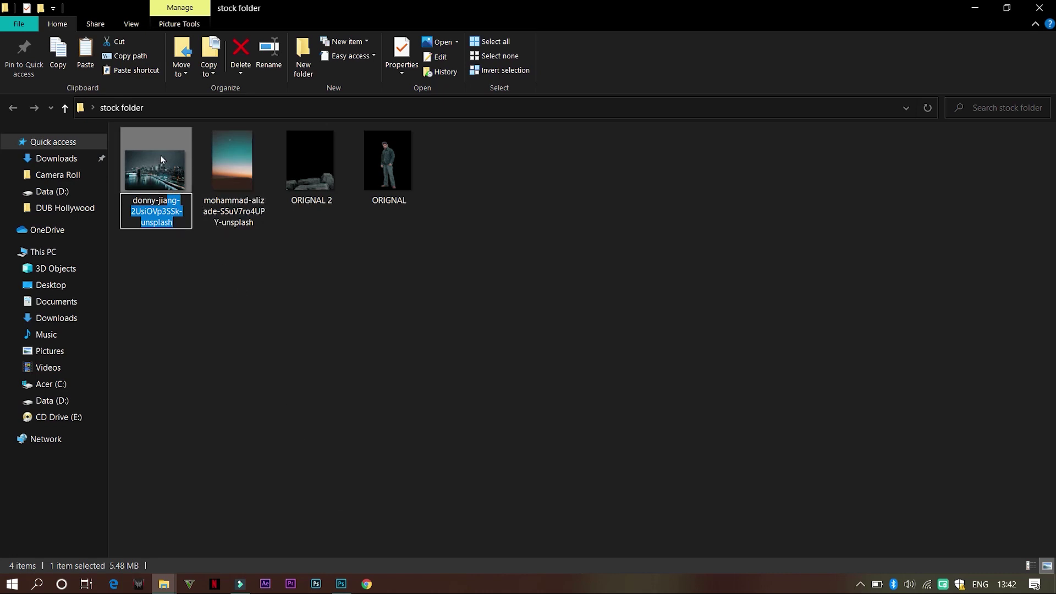
drag(242, 223, 413, 257)
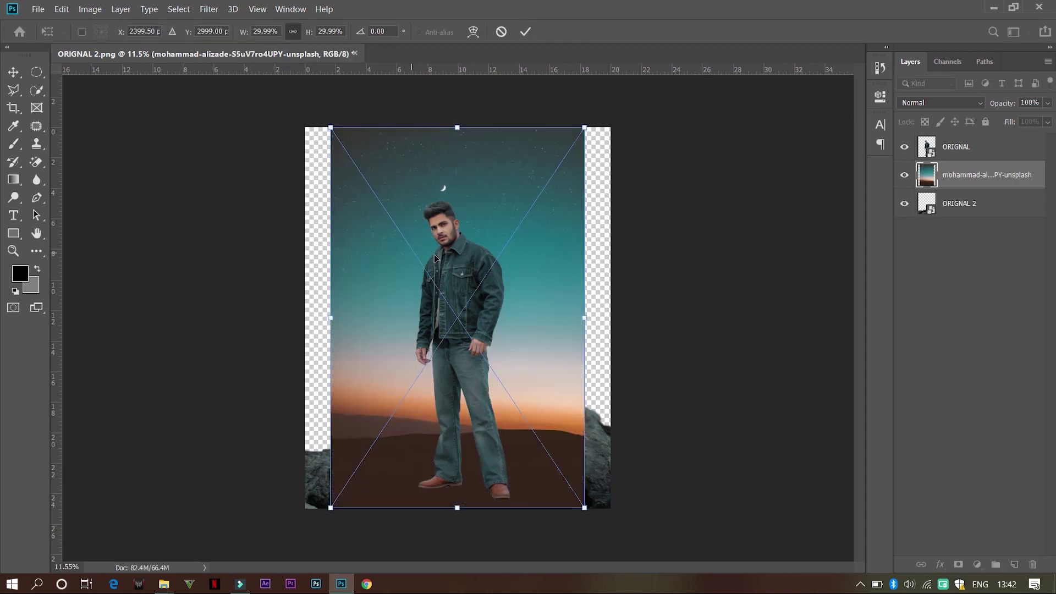
drag(585, 510, 597, 566)
mouse_move(508, 520)
mouse_down()
mouse_move(495, 516)
mouse_move(490, 484)
mouse_up()
click(528, 34)
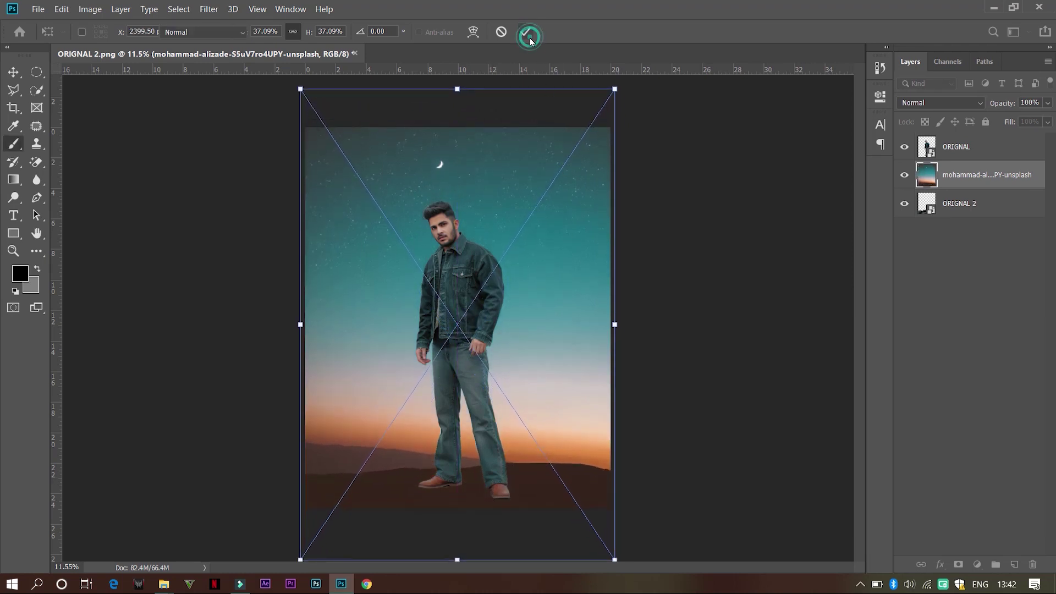
drag(962, 180, 964, 229)
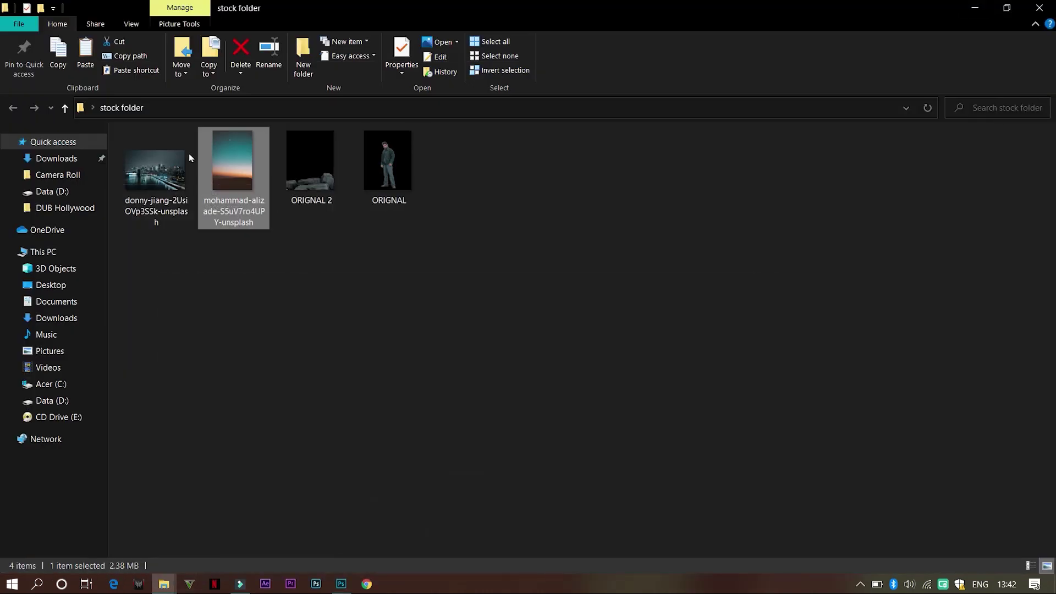
Place the night city skyline photo above the sky layer, enlarging and positioning it behind the man and the rocks
drag(153, 180, 361, 356)
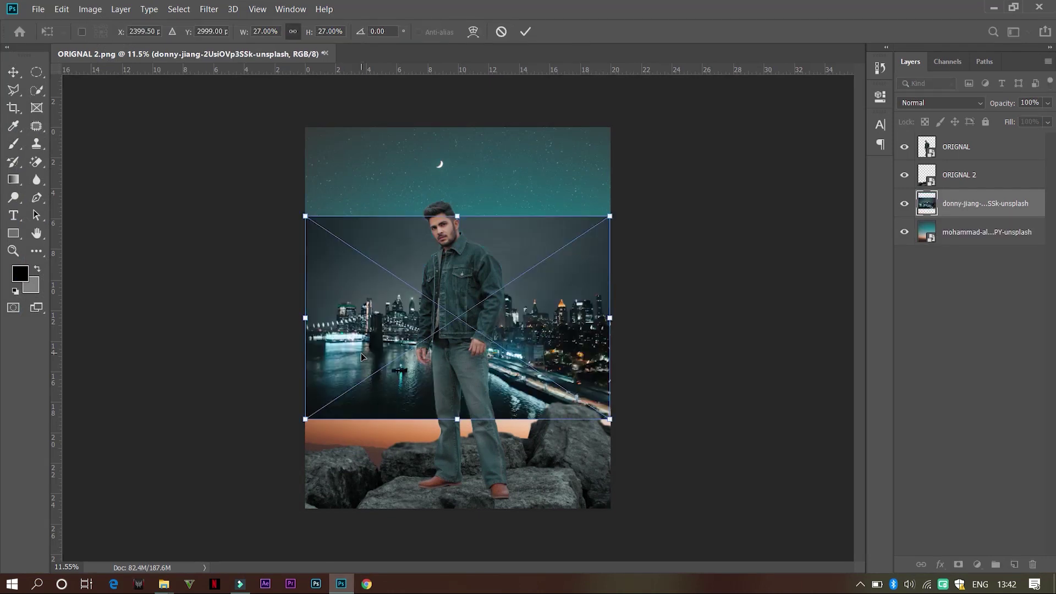
drag(610, 417, 768, 523)
drag(633, 456, 547, 445)
drag(707, 203, 740, 180)
click(527, 31)
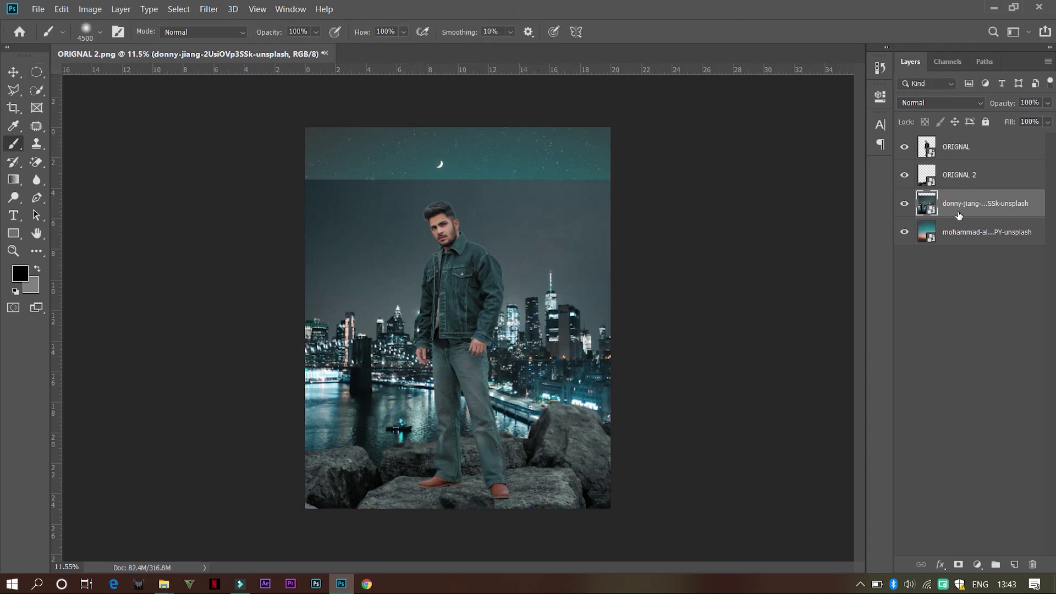
Add a layer mask to the city skyline layer and softly mask out its upper sky in black to blend it with the starry sky
click(958, 564)
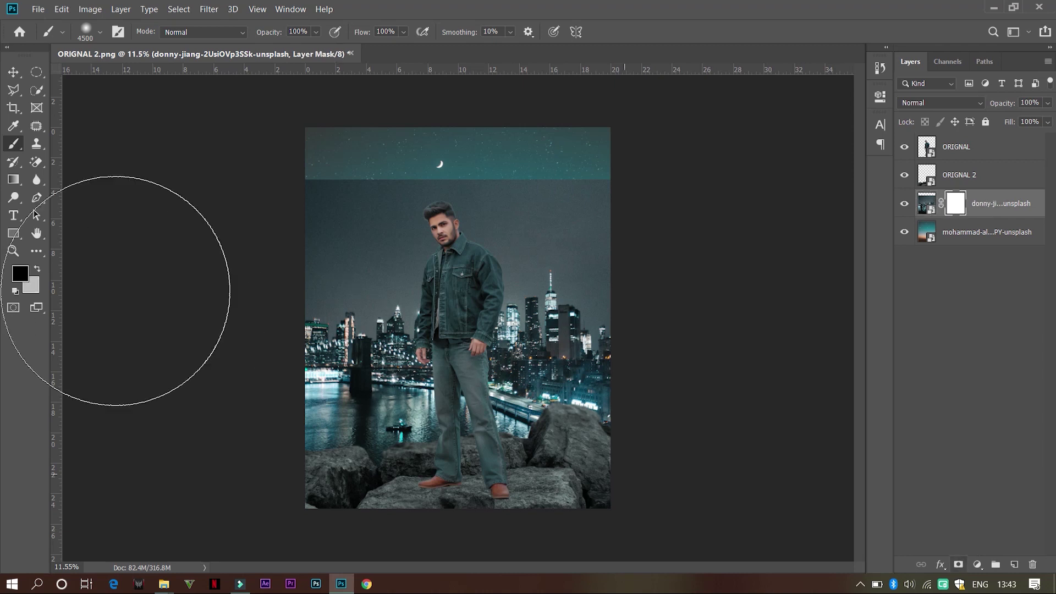
click(13, 181)
drag(411, 175, 412, 341)
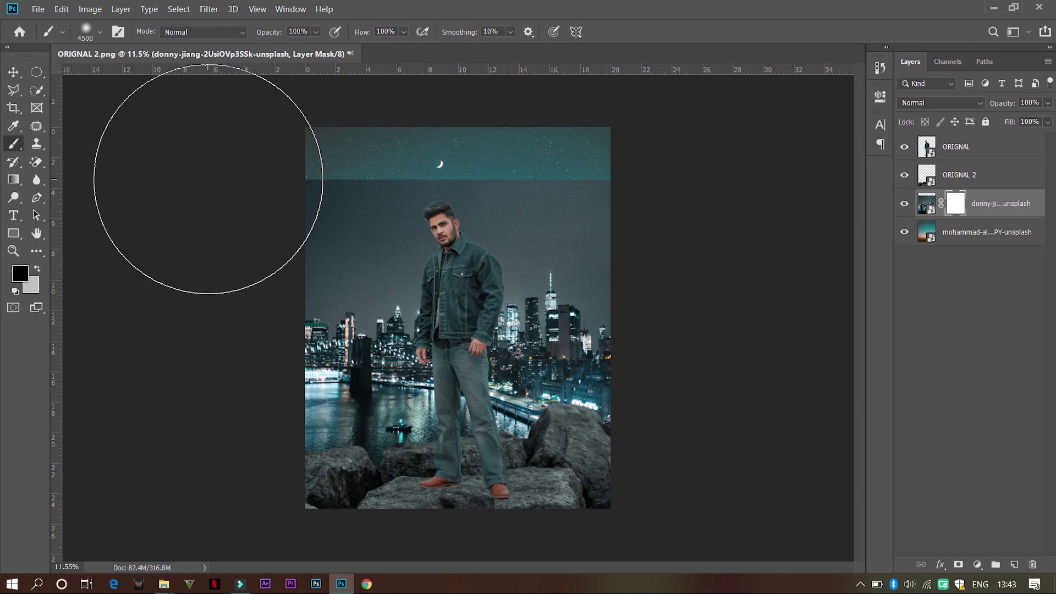
mouse_move(314, 215)
mouse_down()
mouse_move(263, 222)
mouse_move(593, 186)
mouse_move(816, 181)
mouse_up()
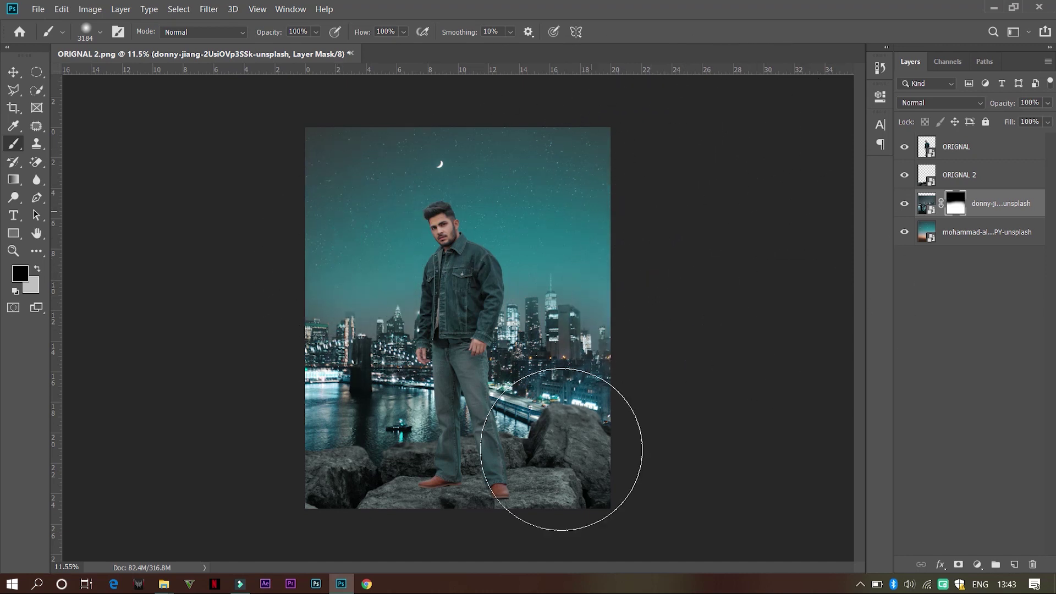
Start a Field Blur on the city skyline layer's image, not its mask, and set the blur to 36 px
scroll(567, 371, down, 3)
scroll(466, 366, up, 5)
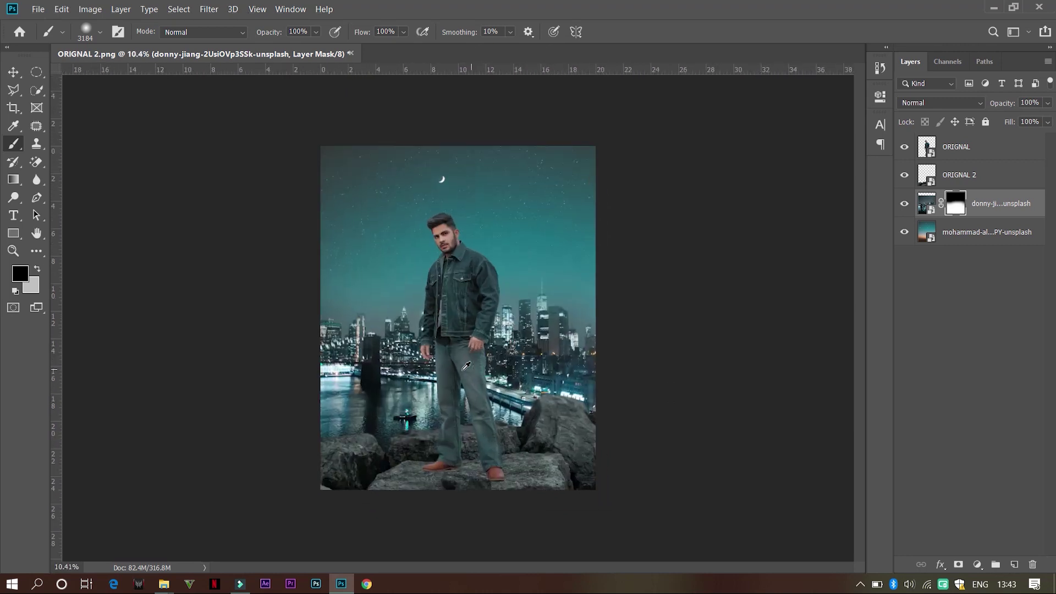
scroll(466, 366, up, 4)
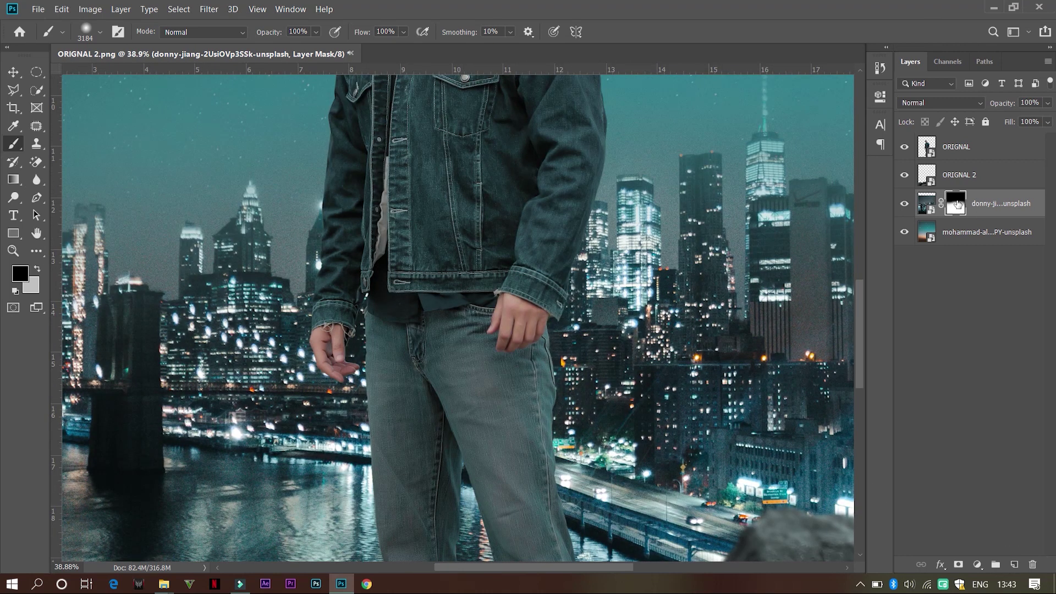
click(931, 211)
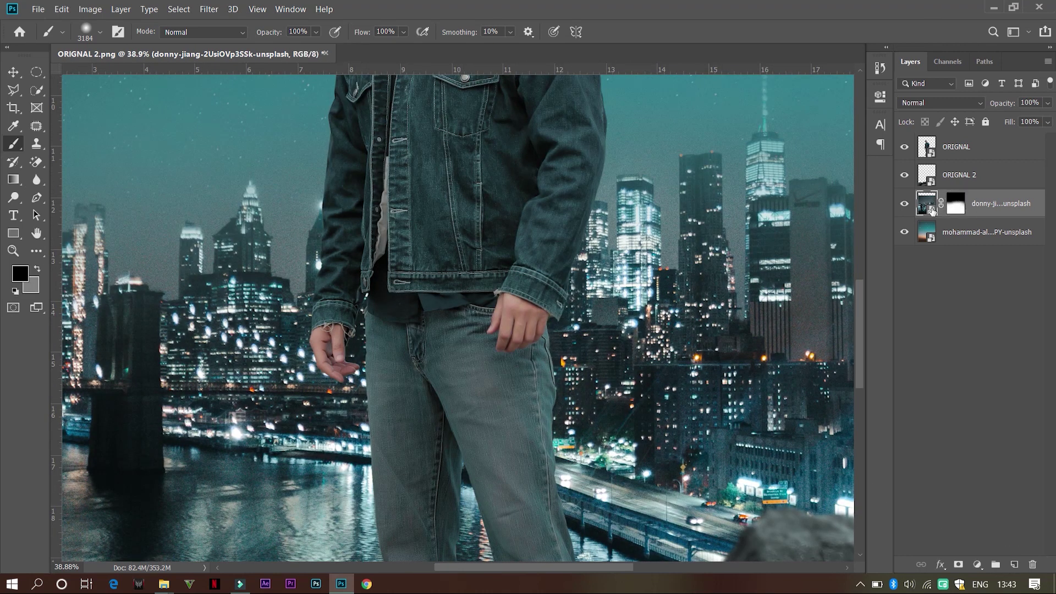
click(209, 10)
mouse_move(276, 169)
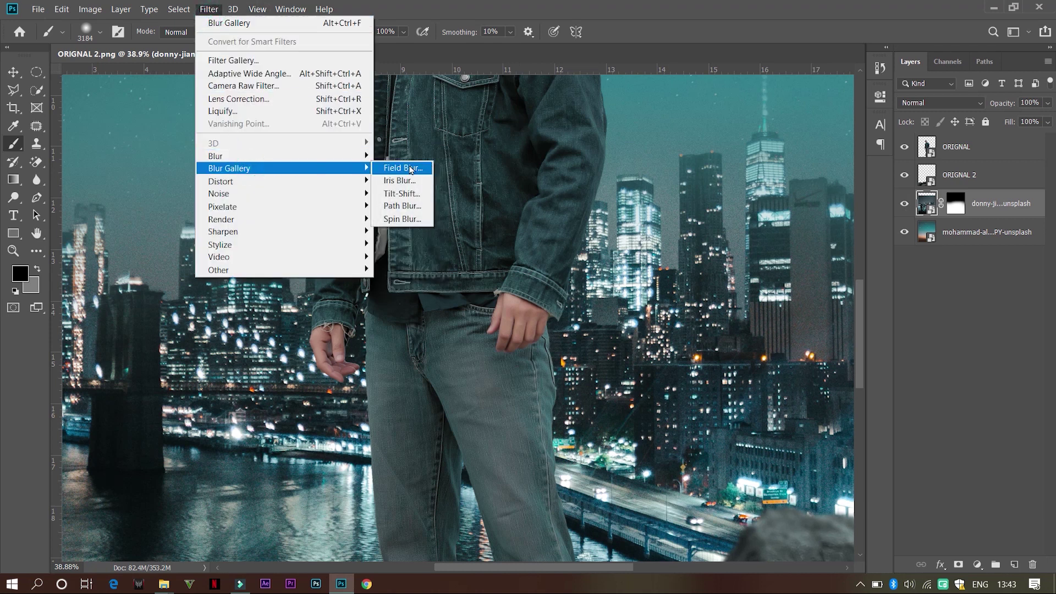
click(409, 169)
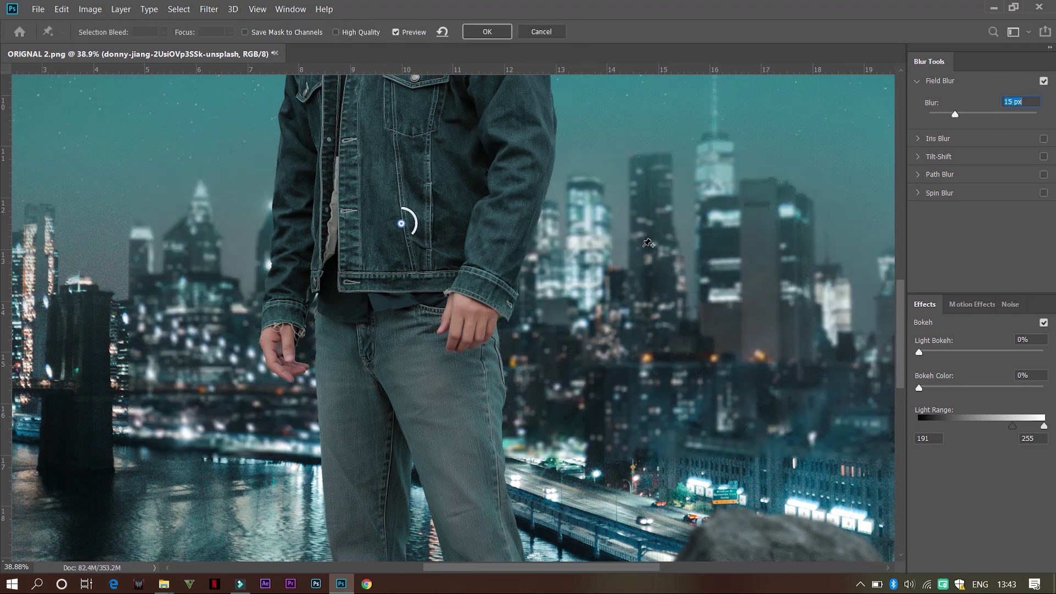
click(403, 238)
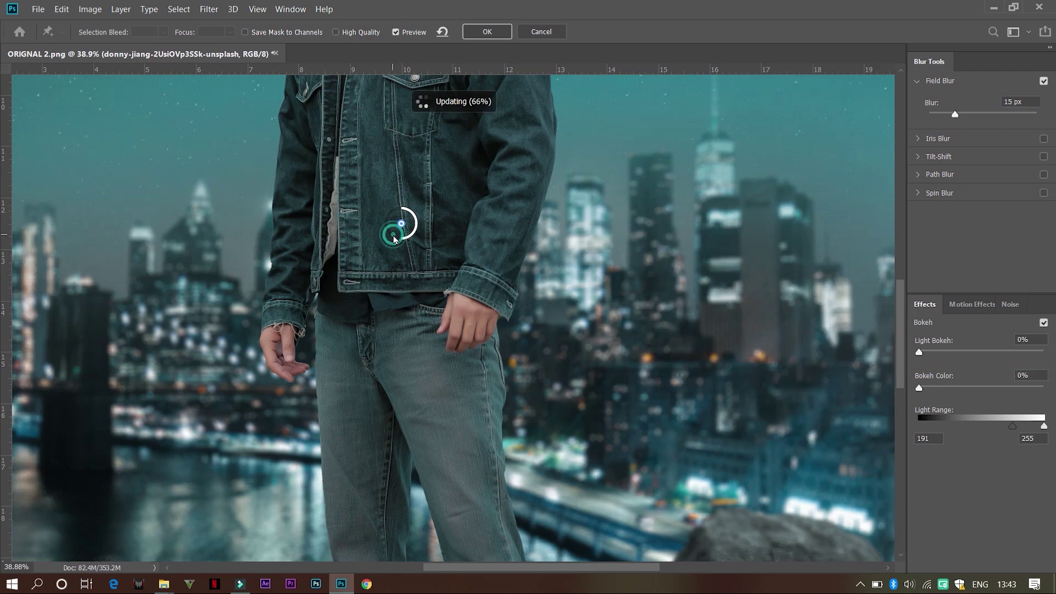
drag(394, 239, 394, 240)
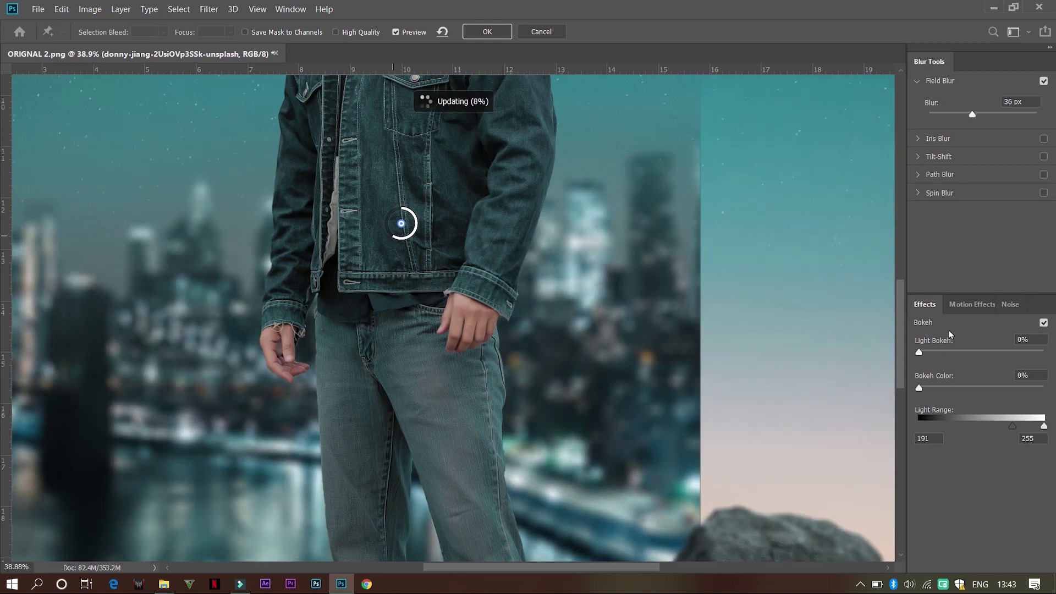
Increase the Field Blur's Light Bokeh to turn the city lights into bright bokeh highlights
click(923, 352)
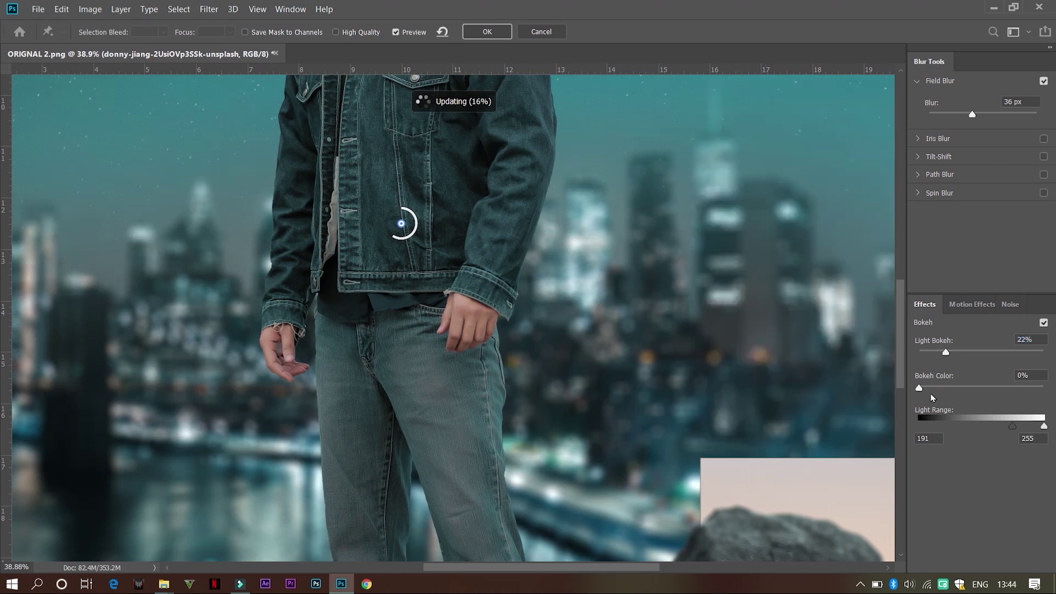
click(960, 351)
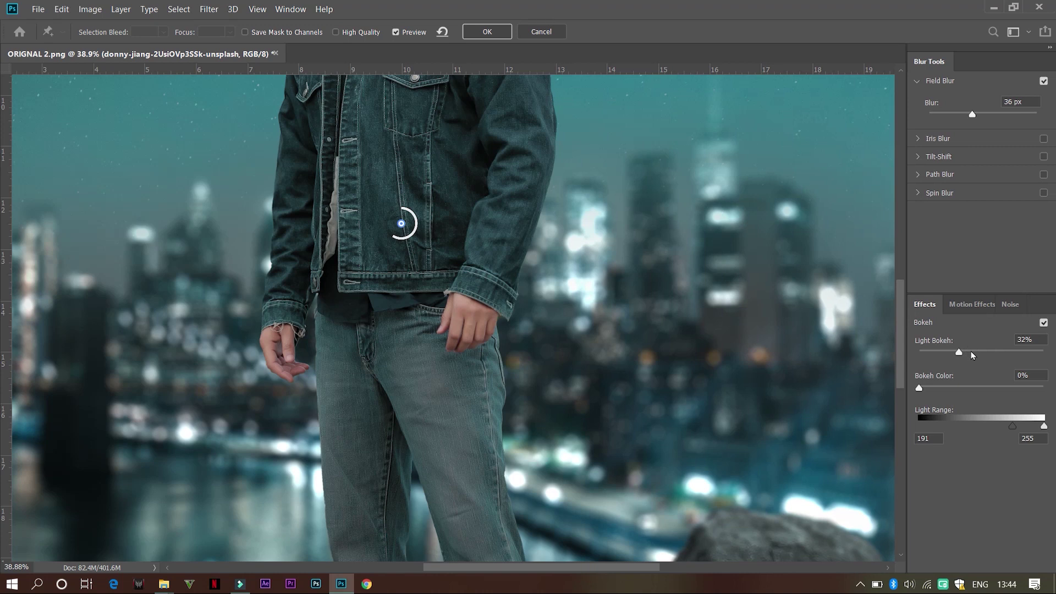
click(973, 352)
drag(975, 354, 943, 355)
Set the blur's Grain noise amount to 20.99% and apply the filter to the city skyline layer
click(1011, 304)
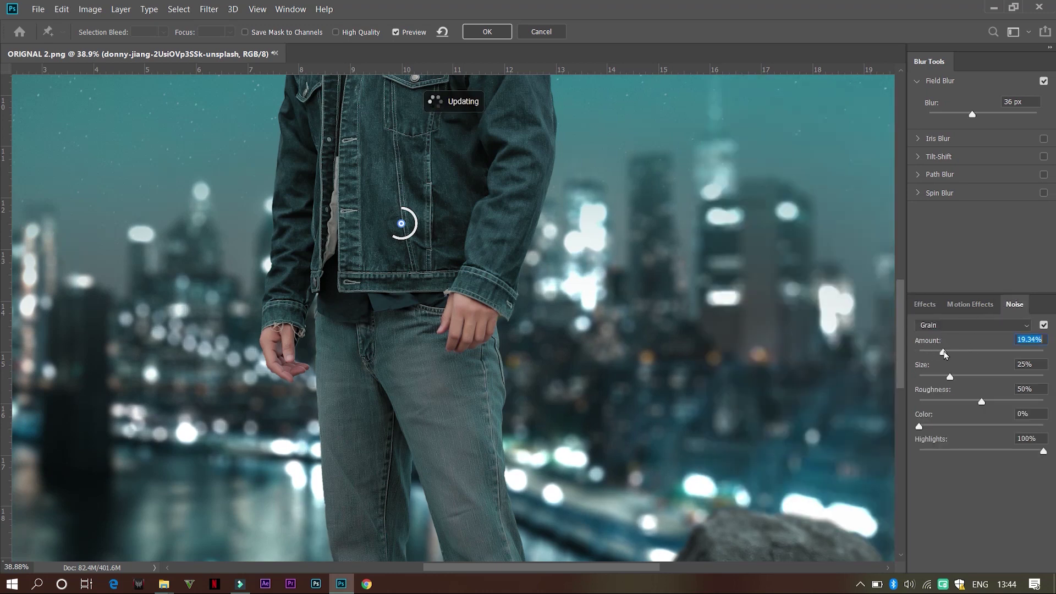
drag(968, 353, 956, 357)
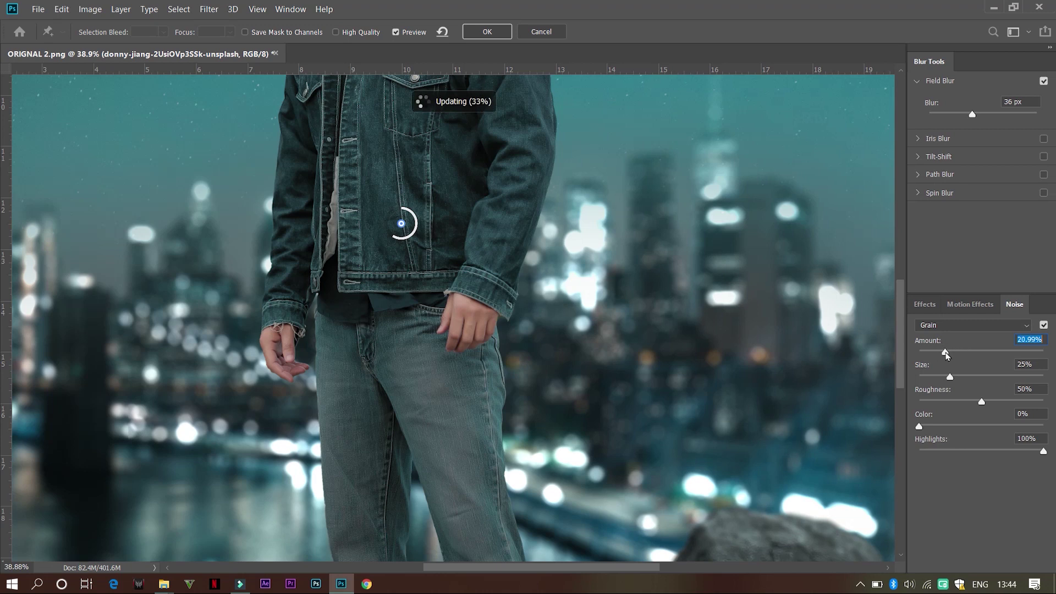
click(492, 32)
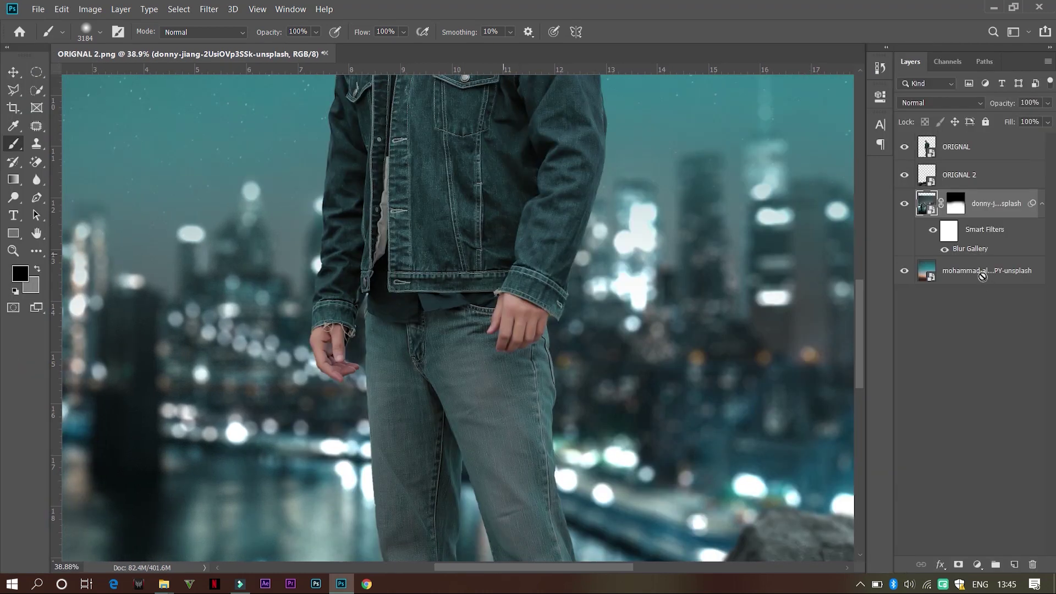
Apply Field Blur to the starry sky layer with Light Bokeh set to 36%
click(983, 277)
scroll(519, 264, up, 5)
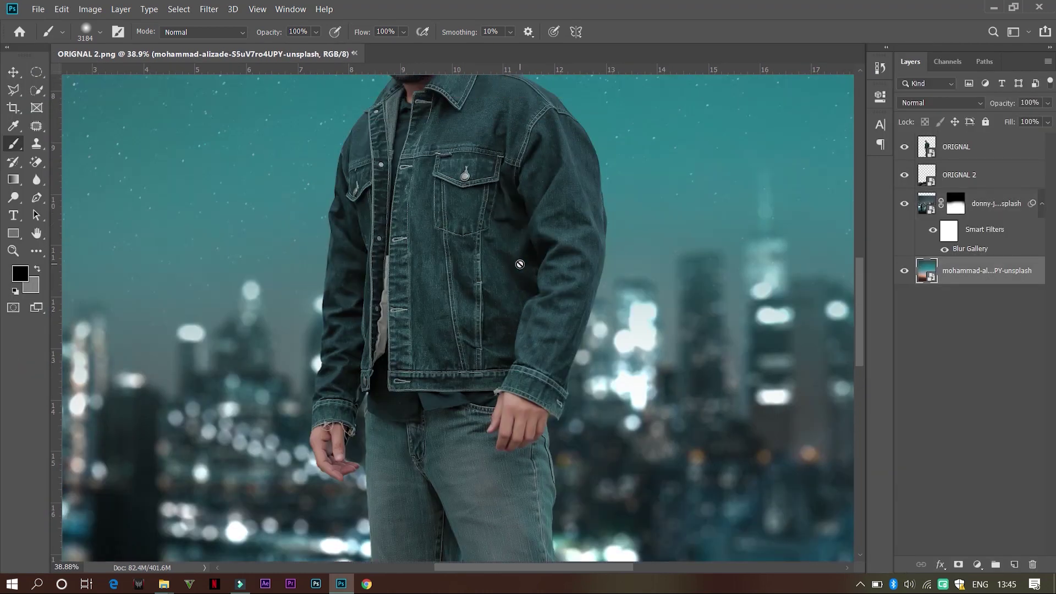
click(209, 9)
click(220, 21)
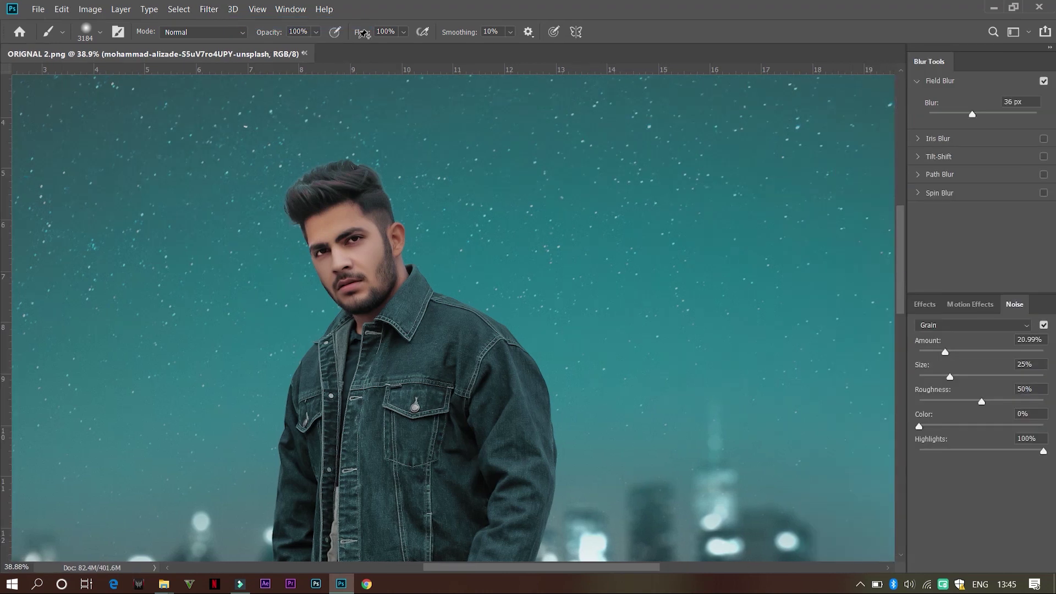
click(924, 305)
drag(919, 353, 964, 353)
scroll(739, 313, up, 3)
click(496, 40)
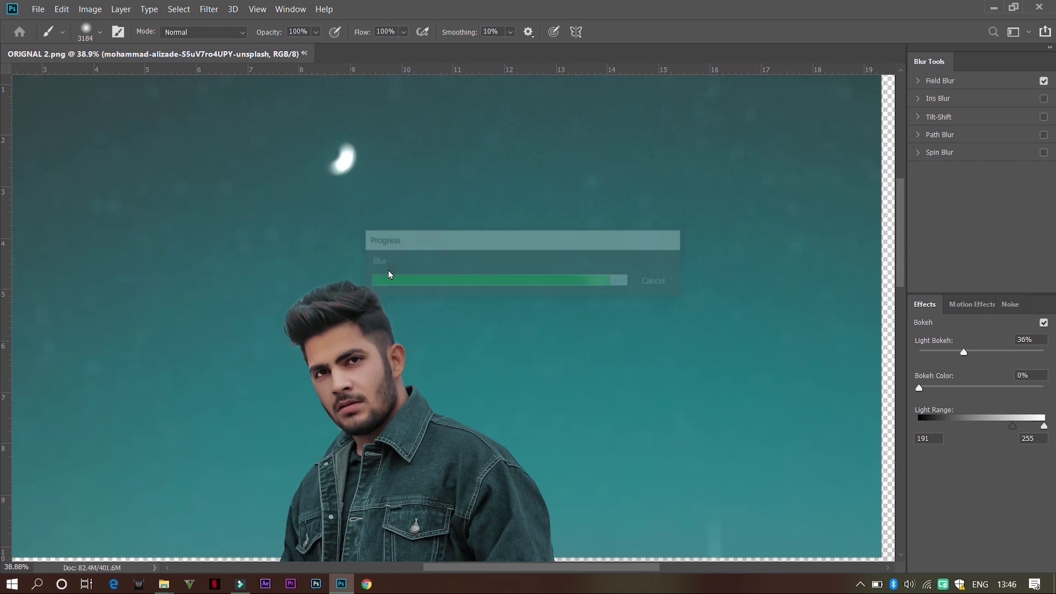
Create a new empty layer between the ORIGNAL 2 rocks layer and the ORIGNAL figure
click(941, 139)
click(973, 174)
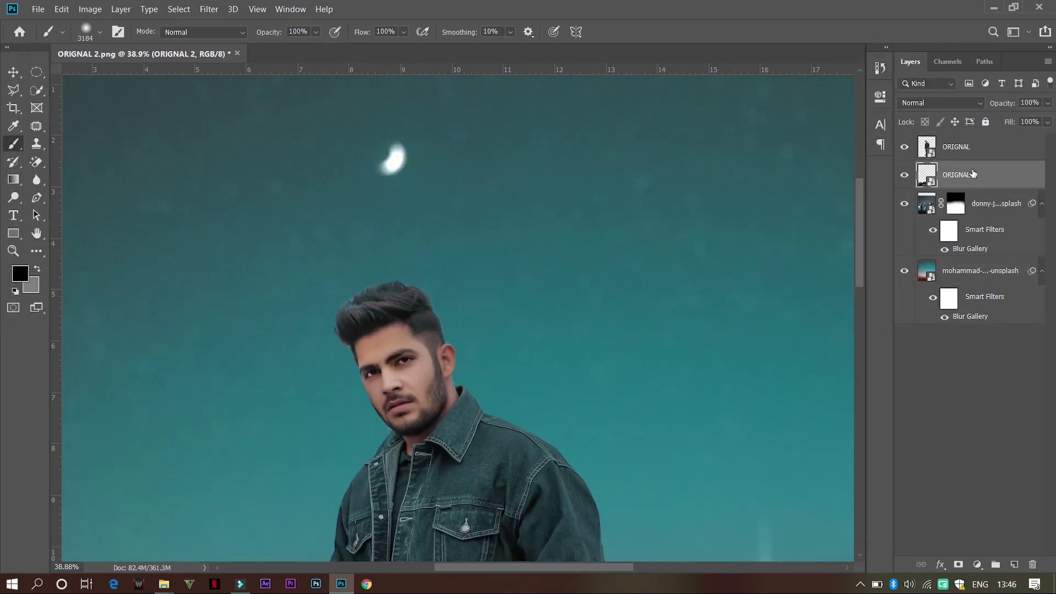
click(1012, 563)
scroll(607, 314, up, 1)
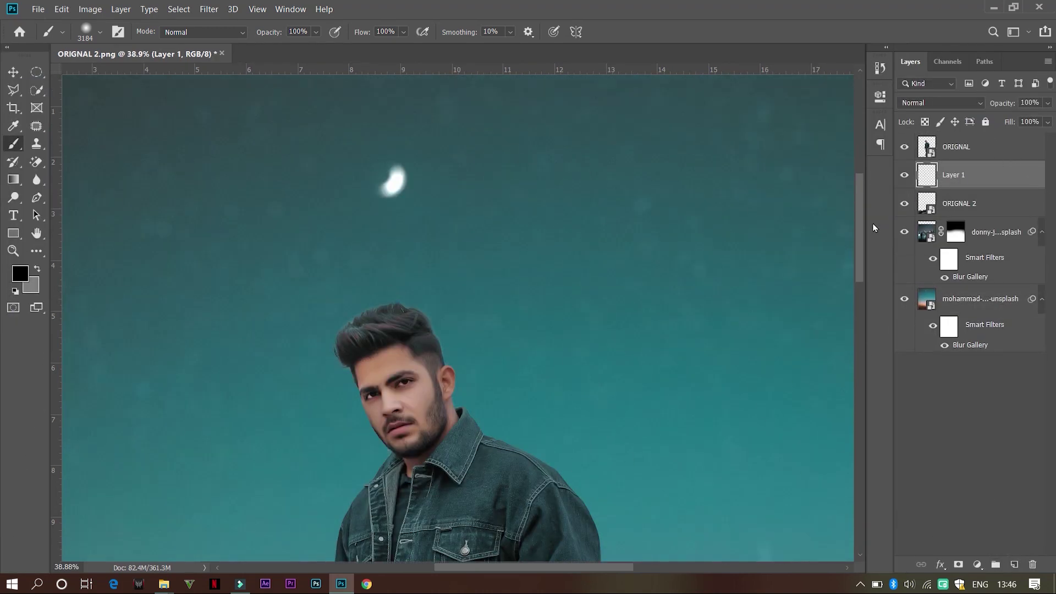
Paint a black contact shadow on Layer 1 beneath the sole of the left shoe with a soft 66 px brush
drag(607, 314, 191, 347)
drag(859, 249, 851, 437)
scroll(370, 440, up, 6)
drag(462, 323, 342, 347)
drag(180, 331, 173, 334)
mouse_move(177, 323)
mouse_down()
mouse_move(312, 327)
mouse_move(476, 290)
mouse_move(404, 305)
mouse_move(254, 305)
mouse_move(228, 330)
mouse_move(189, 314)
mouse_move(215, 312)
mouse_up()
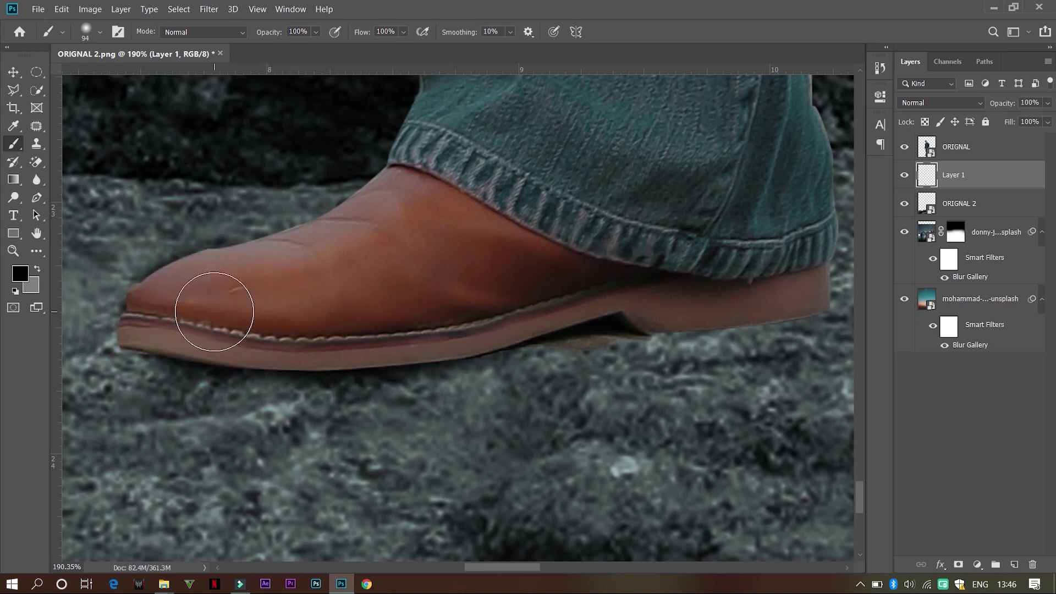
key(ctrl+z)
drag(325, 330, 305, 330)
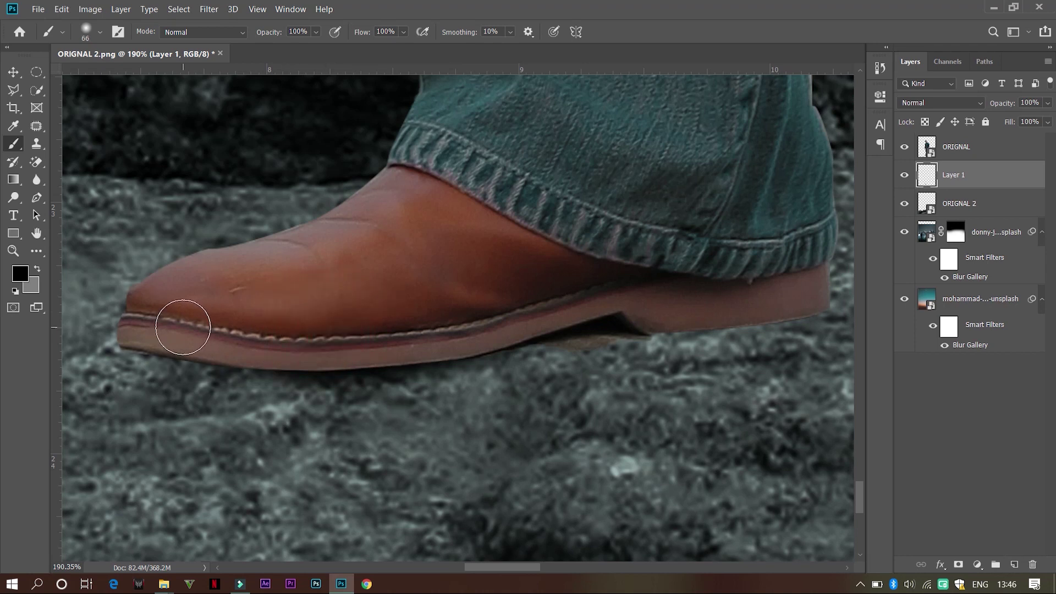
drag(185, 328, 324, 334)
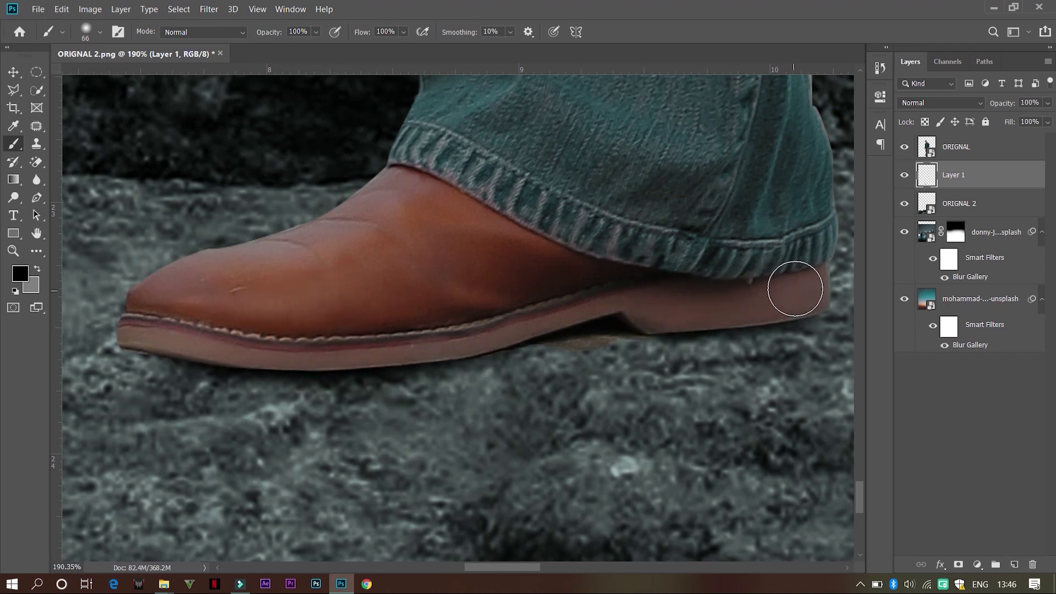
Paint a matching black contact shadow around the sole of the right shoe on Layer 1
scroll(630, 262, down, 2)
scroll(630, 262, down, 2)
scroll(632, 330, right, 5)
scroll(636, 374, up, 3)
scroll(633, 378, up, 3)
drag(608, 318, 599, 318)
mouse_move(418, 288)
mouse_down()
mouse_move(590, 317)
mouse_move(675, 316)
mouse_move(718, 308)
mouse_move(731, 293)
mouse_move(730, 305)
mouse_move(566, 314)
mouse_move(416, 283)
mouse_move(379, 245)
mouse_up()
scroll(516, 255, down, 5)
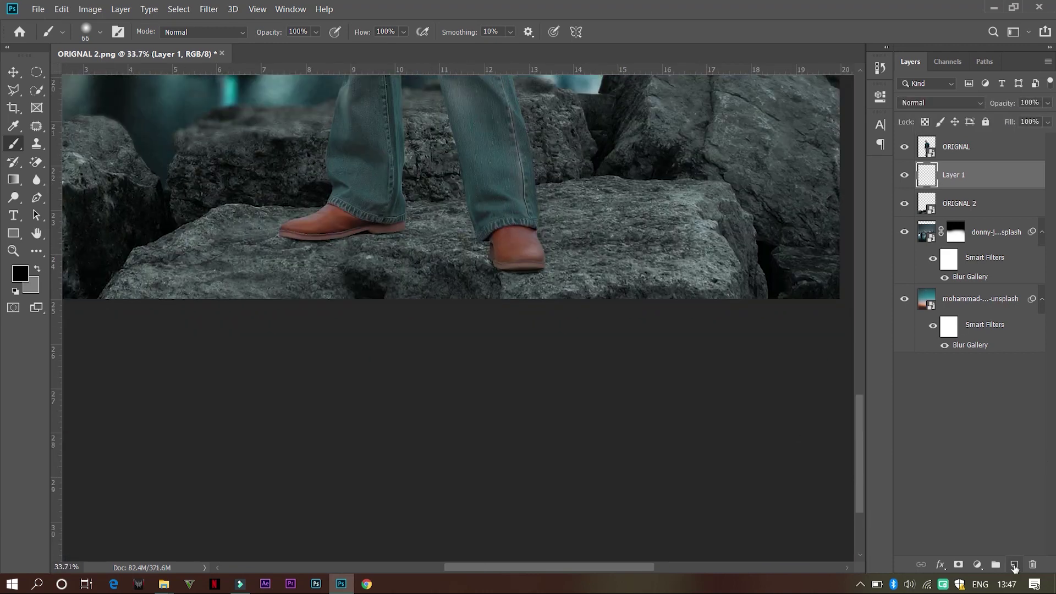
Create a layer above Layer 1 and paint a faint cast shadow on the rock around both shoes at 21% brush opacity with a large soft brush
click(1014, 564)
click(316, 31)
drag(333, 47, 280, 48)
scroll(426, 254, up, 10)
drag(379, 234, 435, 234)
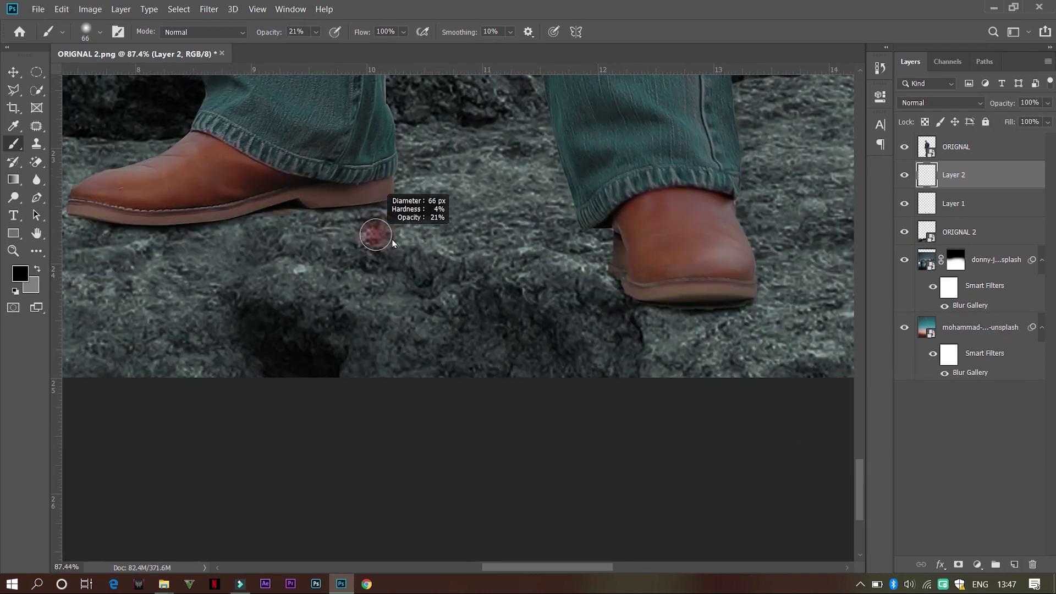
drag(306, 227, 320, 228)
click(289, 244)
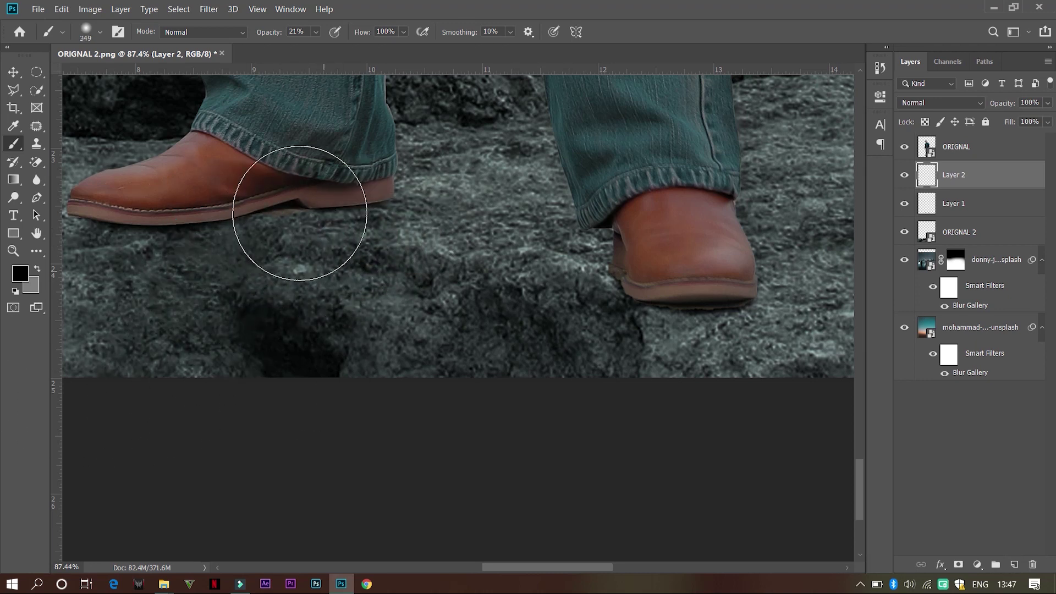
drag(409, 287, 423, 292)
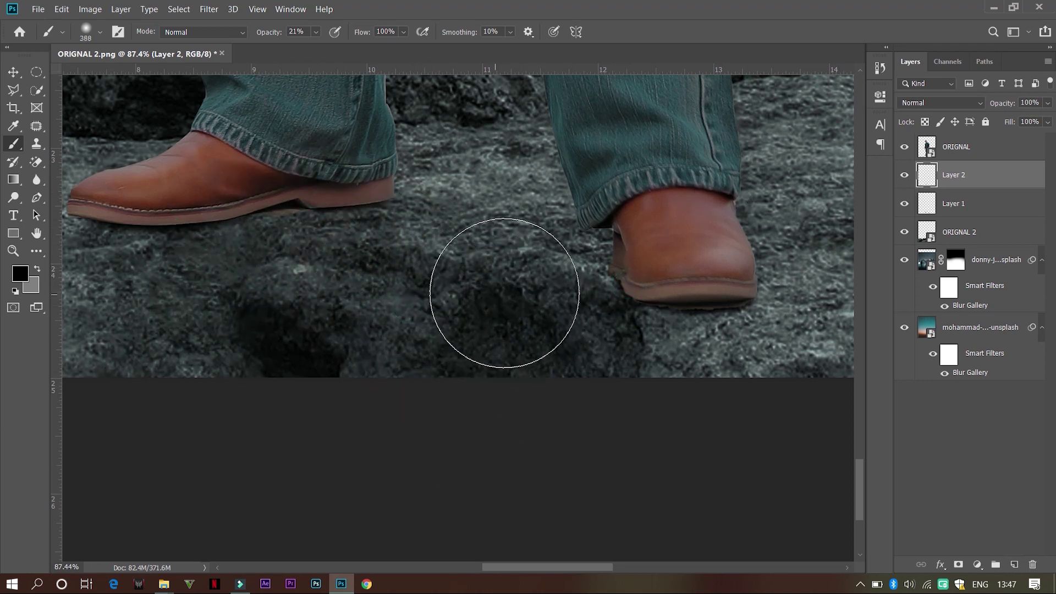
scroll(483, 274, down, 1)
mouse_move(139, 286)
mouse_down()
mouse_move(180, 245)
mouse_move(154, 270)
mouse_up()
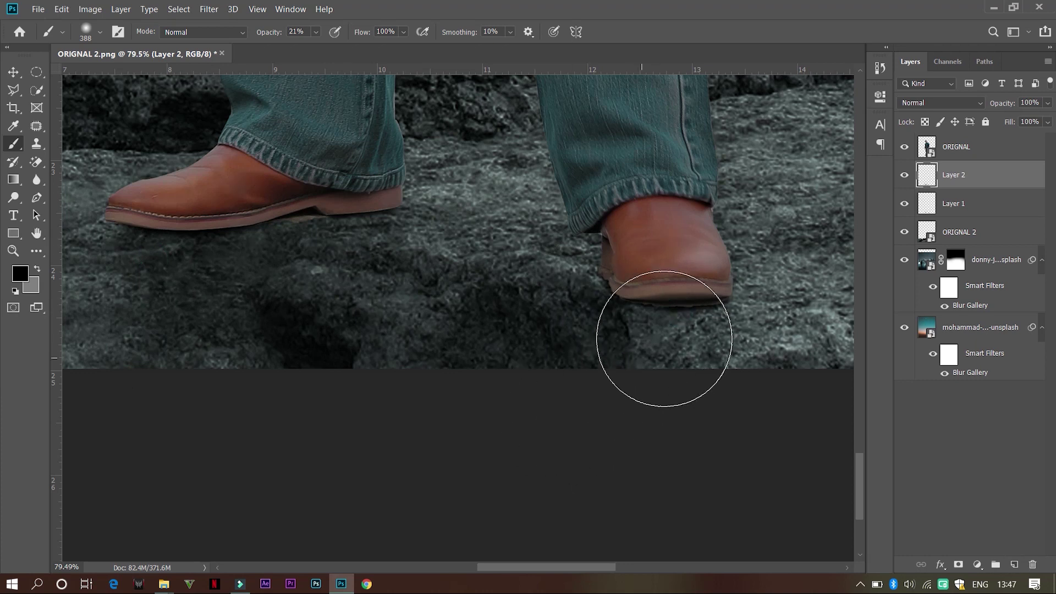
Examine the shoe shadows and how the figure sits against the rocks and city background
scroll(483, 555, down, 8)
scroll(492, 480, up, 2)
scroll(492, 481, down, 4)
click(953, 149)
scroll(514, 273, down, 4)
scroll(514, 273, up, 5)
scroll(508, 286, down, 5)
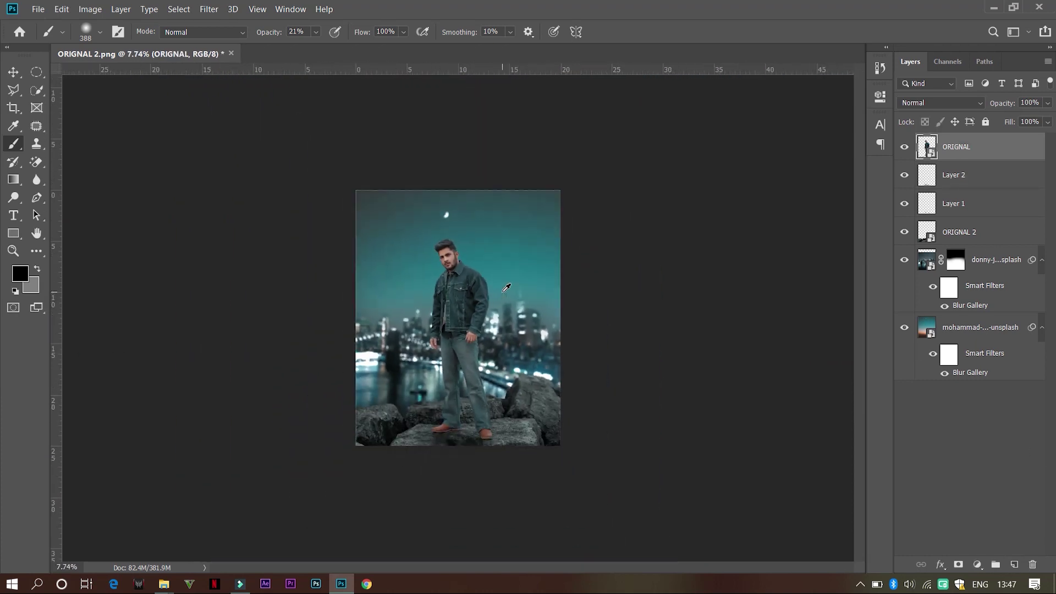
scroll(508, 286, up, 6)
click(1000, 265)
scroll(498, 231, up, 2)
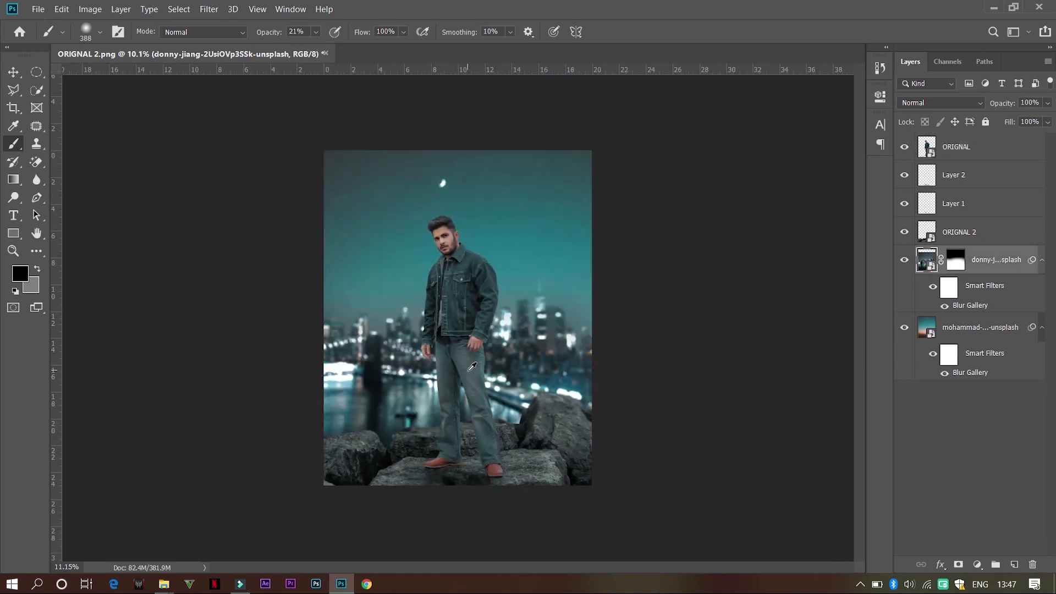
Create a new layer above the ORIGNAL figure layer and clip it to the figure
click(956, 147)
scroll(446, 172, up, 4)
scroll(447, 172, up, 5)
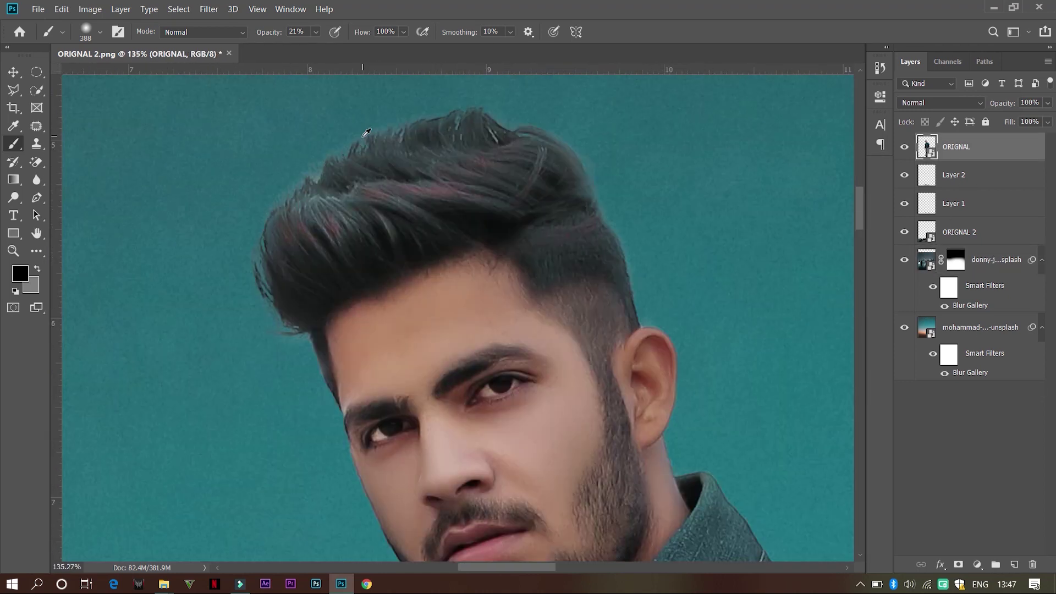
click(1014, 565)
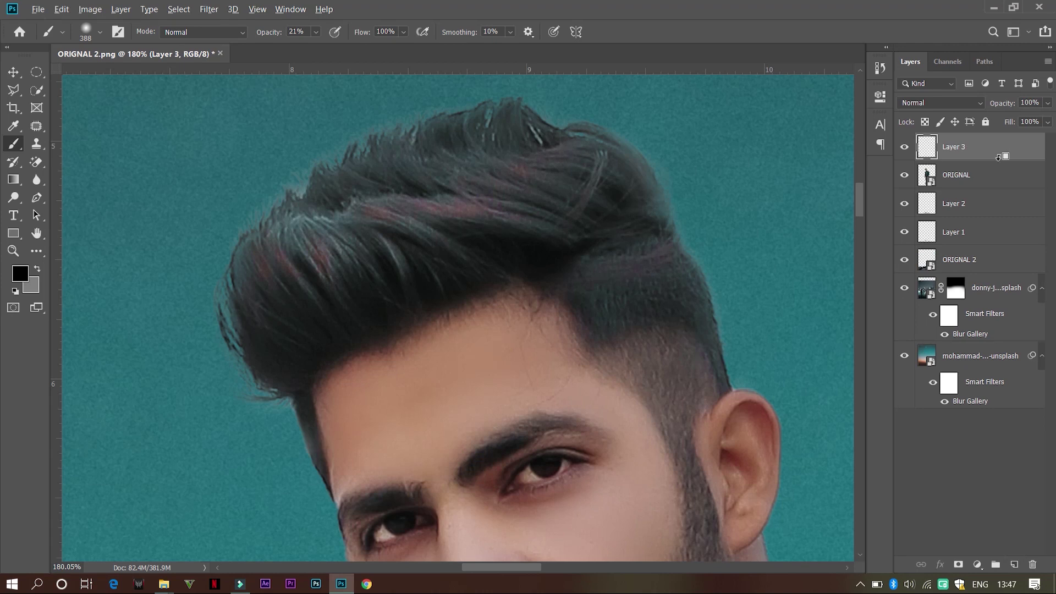
alt+click(1002, 161)
Sample a dark hair tone and paint over the light fringe around the hair edges with a 62 px brush at 100% opacity
alt+click(329, 199)
mouse_move(391, 229)
mouse_down()
mouse_move(290, 226)
mouse_move(180, 253)
mouse_up()
drag(316, 33, 370, 48)
mouse_move(242, 206)
mouse_down()
mouse_move(307, 153)
mouse_move(451, 95)
mouse_up()
mouse_move(198, 242)
mouse_down()
mouse_move(223, 414)
mouse_move(251, 502)
mouse_up()
drag(644, 131, 768, 297)
scroll(581, 128, down, 5)
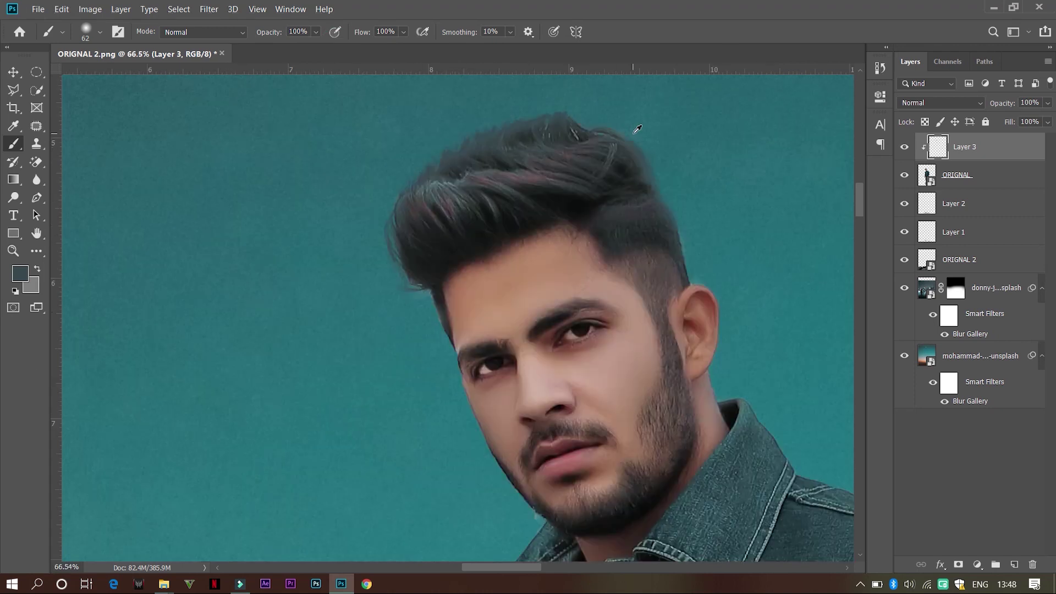
scroll(559, 122, down, 5)
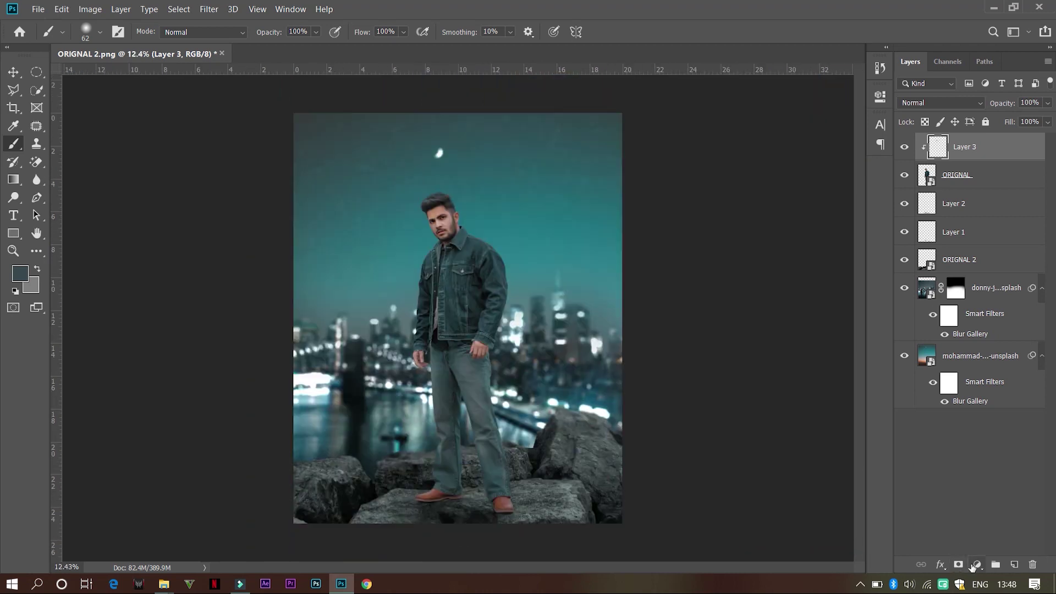
Add a Brightness/Contrast adjustment clipped to the figure and lower its brightness
click(977, 564)
click(991, 367)
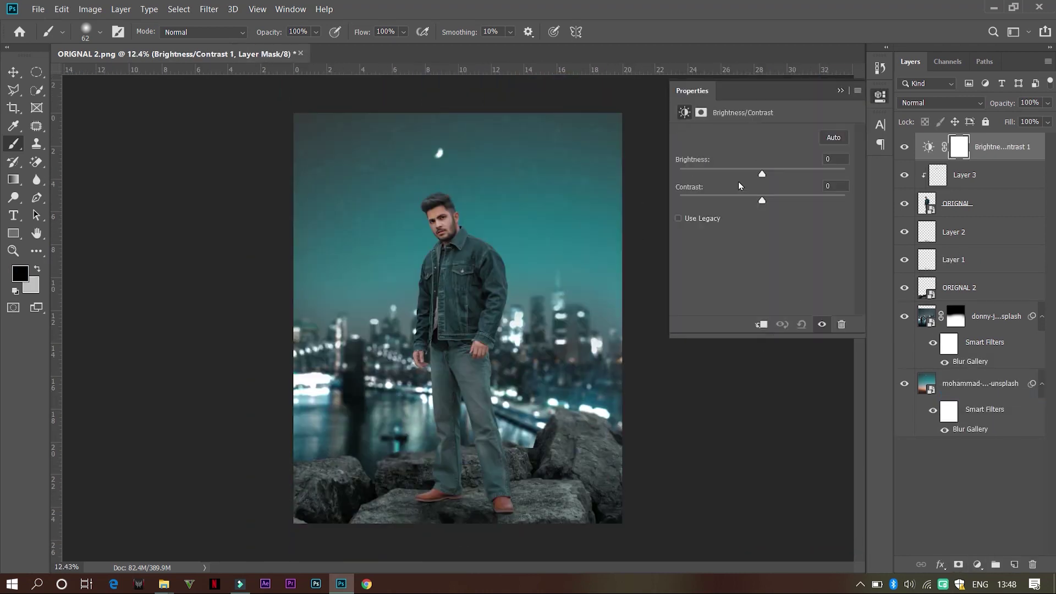
click(711, 174)
click(761, 324)
click(838, 88)
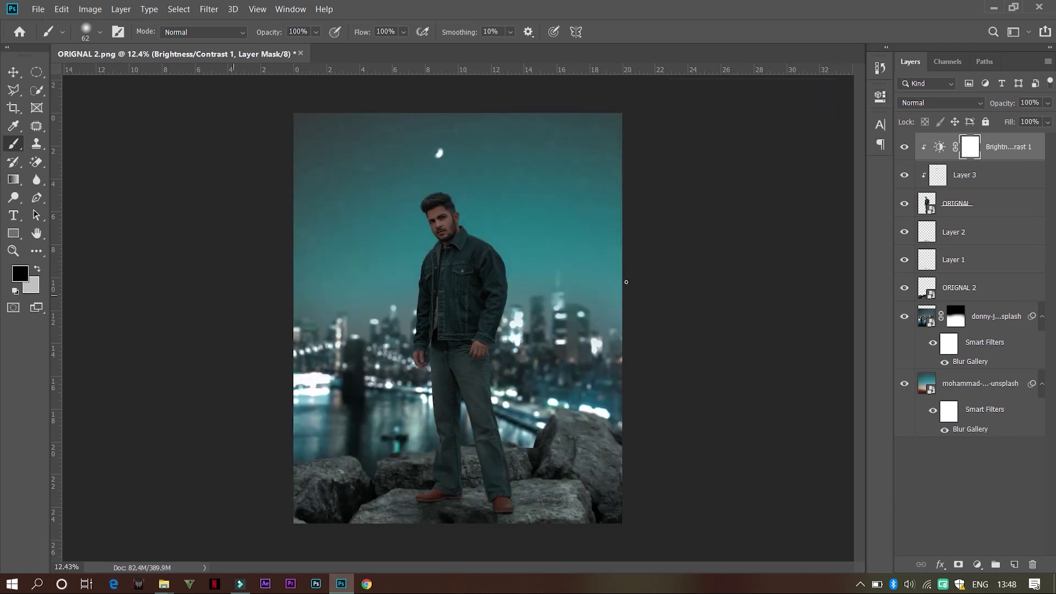
Invert the Brightness/Contrast mask to black and set the foreground colour to white (ffffff)
key(ctrl+i)
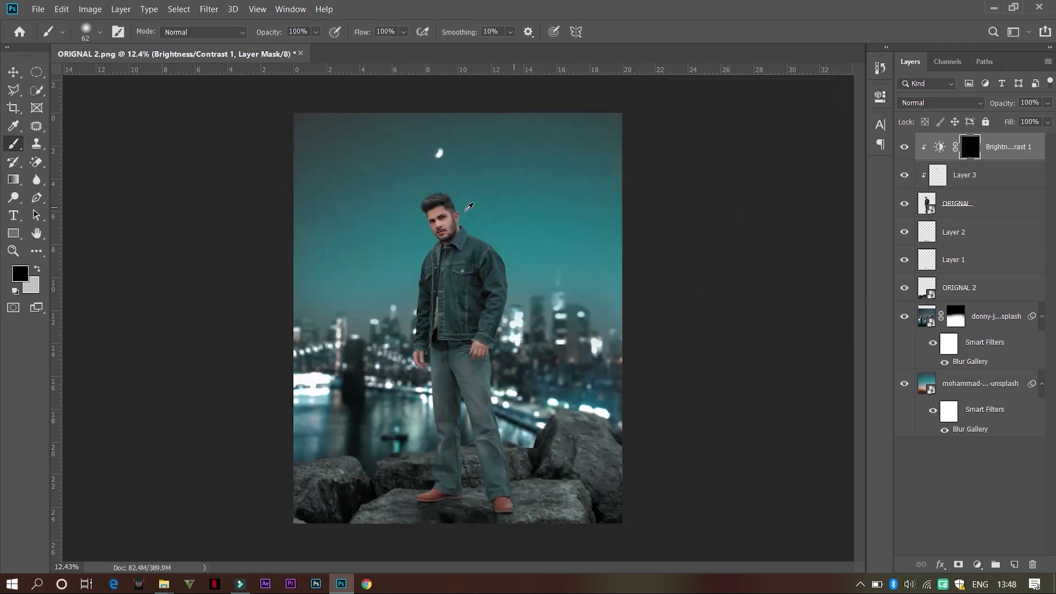
scroll(421, 214, up, 3)
scroll(541, 272, up, 8)
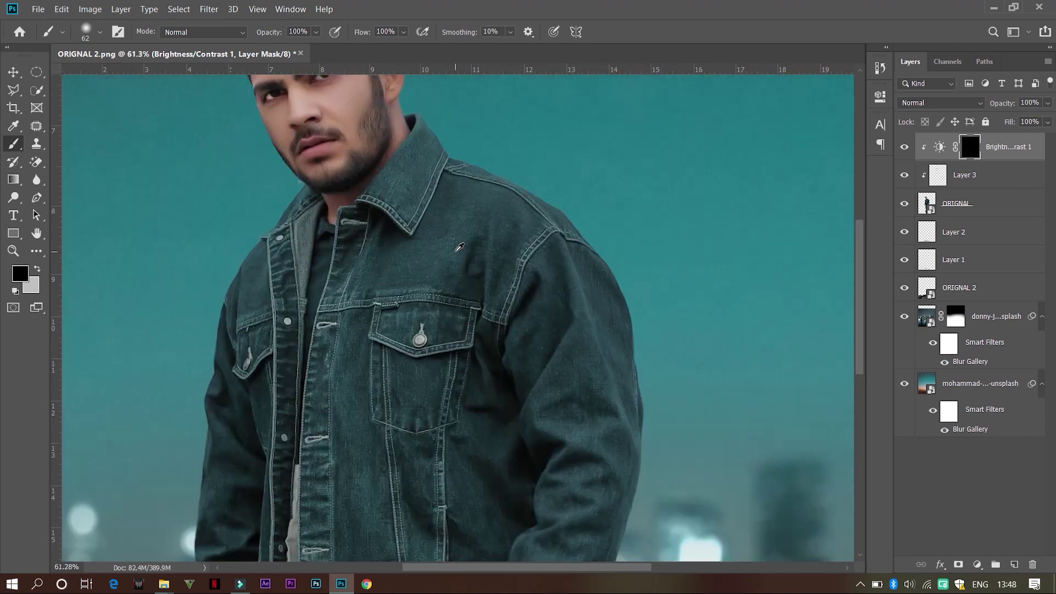
click(37, 269)
click(21, 269)
click(609, 280)
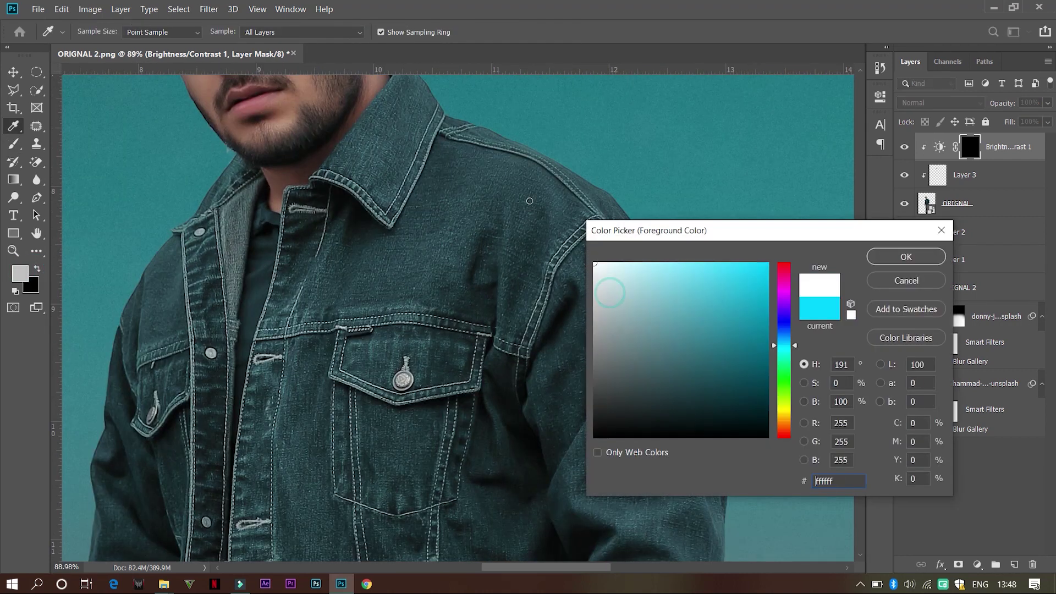
click(905, 255)
Invert the Brightness/Contrast mask back to white and enlarge the soft brush to 1142 px
scroll(465, 250, down, 2)
scroll(465, 251, down, 6)
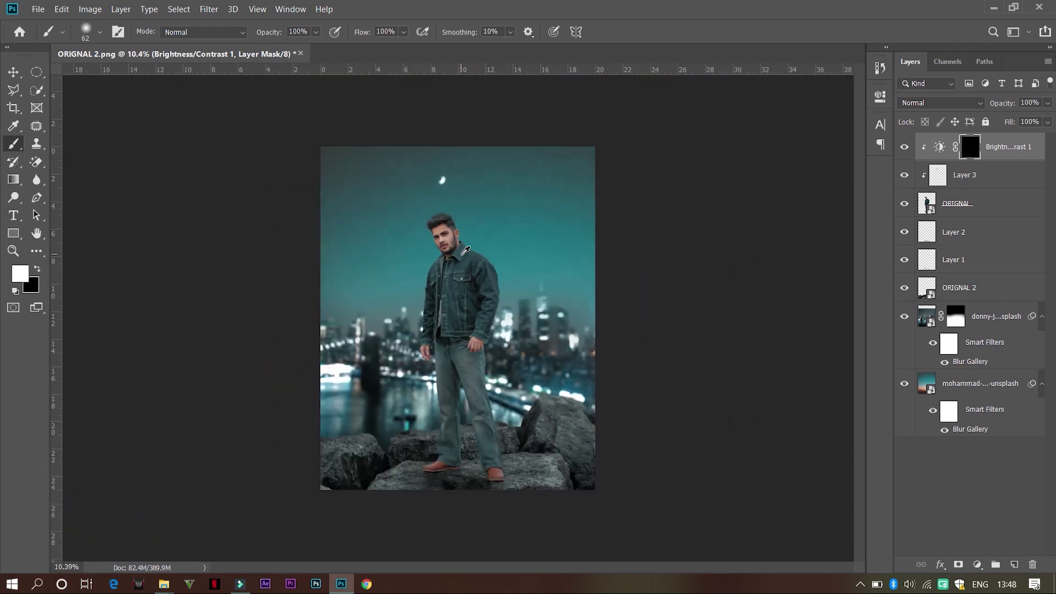
scroll(463, 253, up, 3)
scroll(462, 254, down, 2)
scroll(464, 252, down, 4)
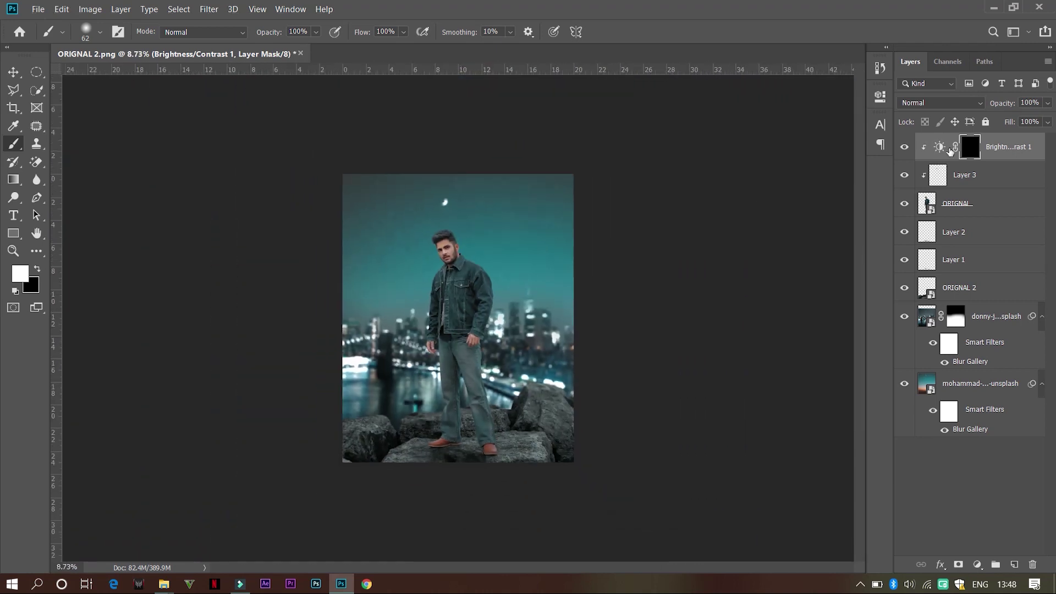
key(ctrl+i)
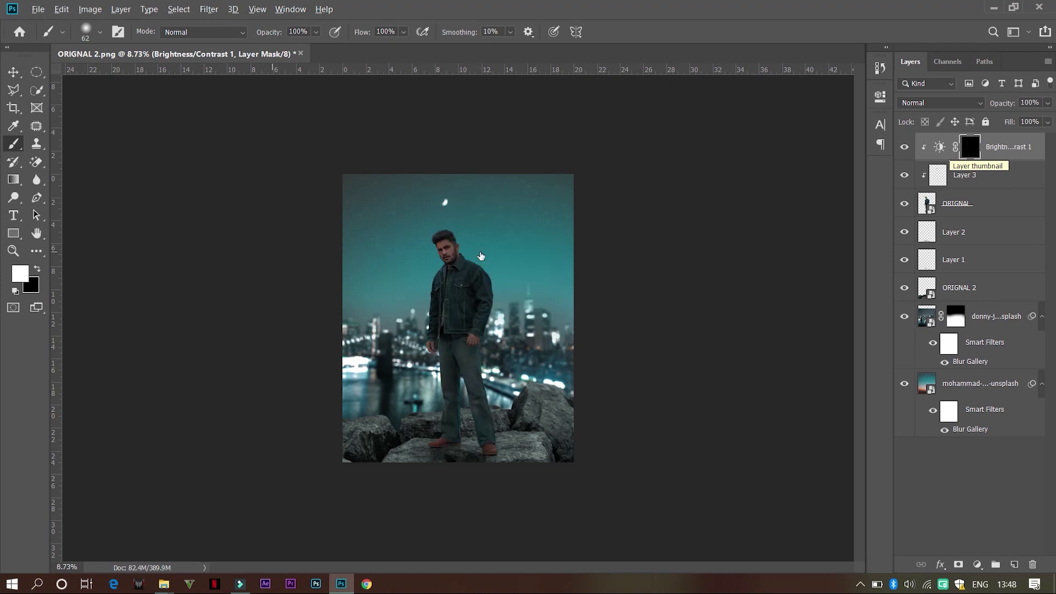
scroll(464, 241, up, 3)
drag(475, 231, 527, 247)
key(ctrl+i)
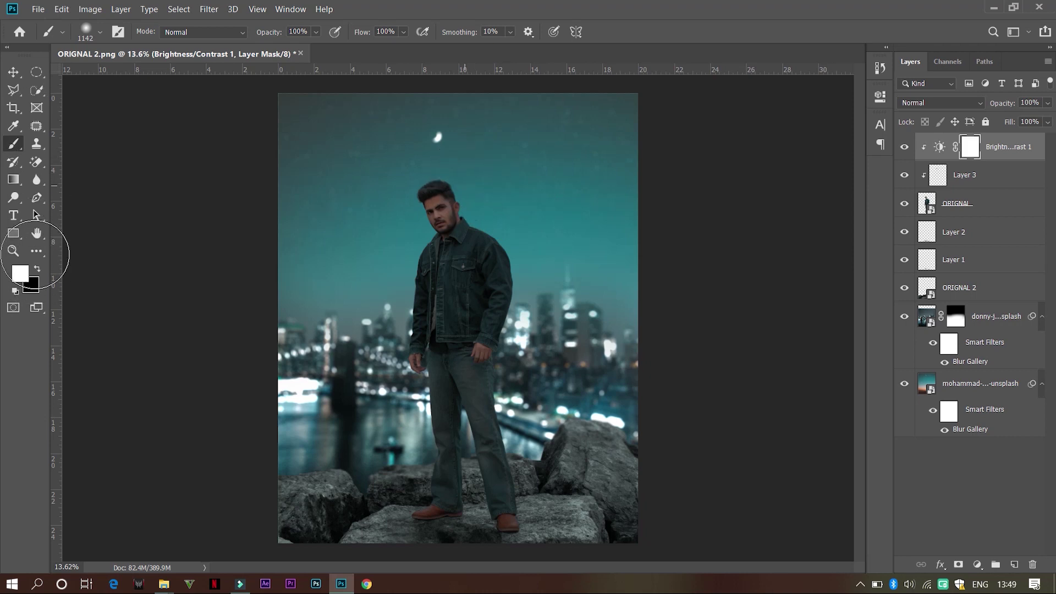
Paint black on the Brightness/Contrast mask over the figure's right side, then along the inner edge of the left trouser leg with a 152 px brush
click(37, 269)
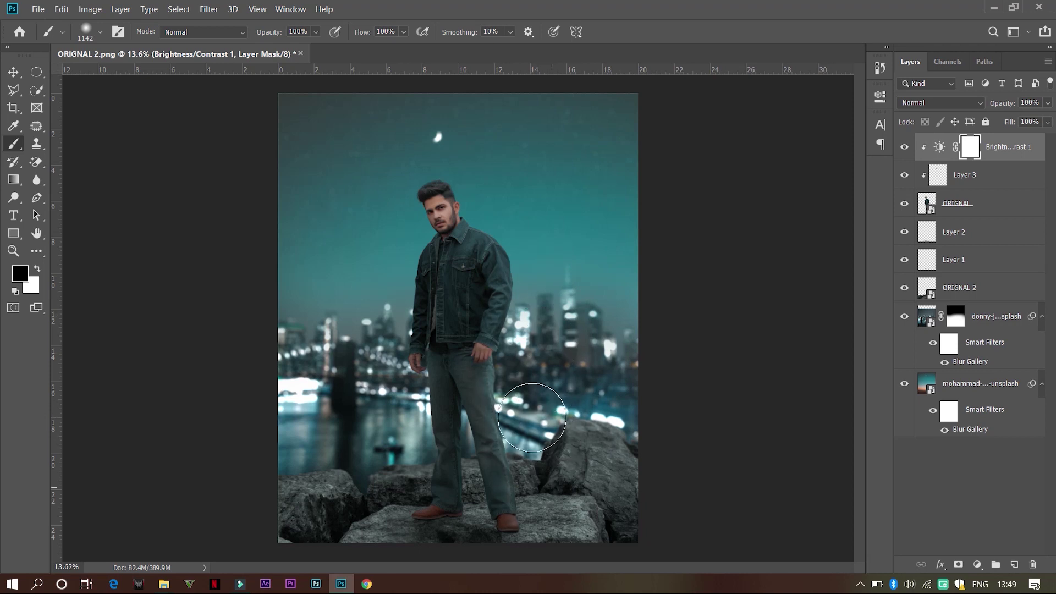
drag(487, 323, 282, 463)
scroll(282, 463, up, 11)
scroll(495, 400, up, 3)
drag(575, 380, 521, 387)
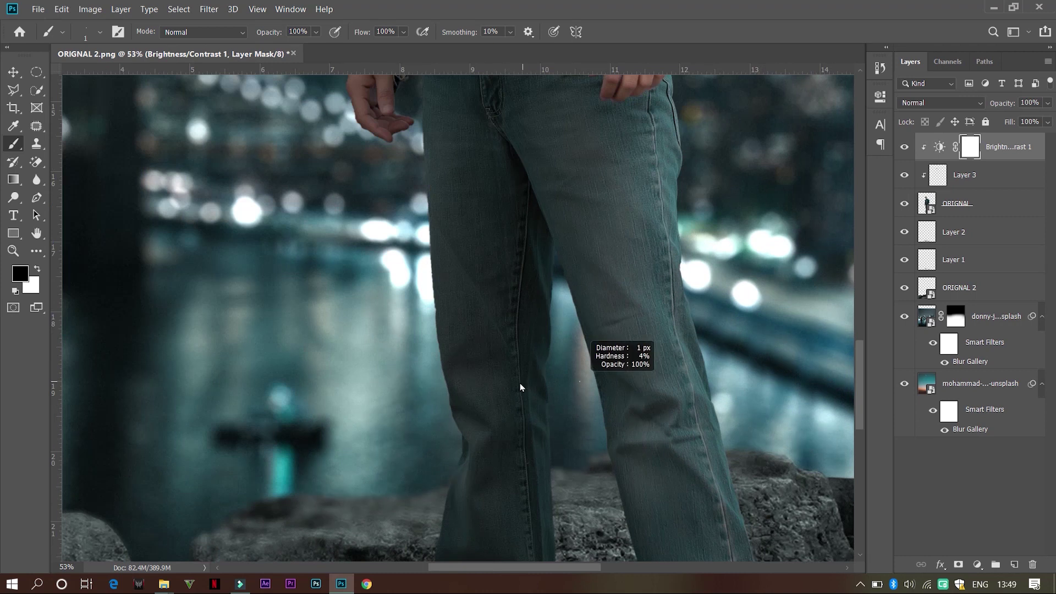
mouse_move(576, 288)
mouse_down()
mouse_move(599, 304)
mouse_move(591, 309)
mouse_up()
drag(542, 271, 548, 550)
scroll(556, 375, down, 3)
drag(555, 363, 557, 364)
drag(557, 393, 565, 496)
scroll(565, 497, down, 10)
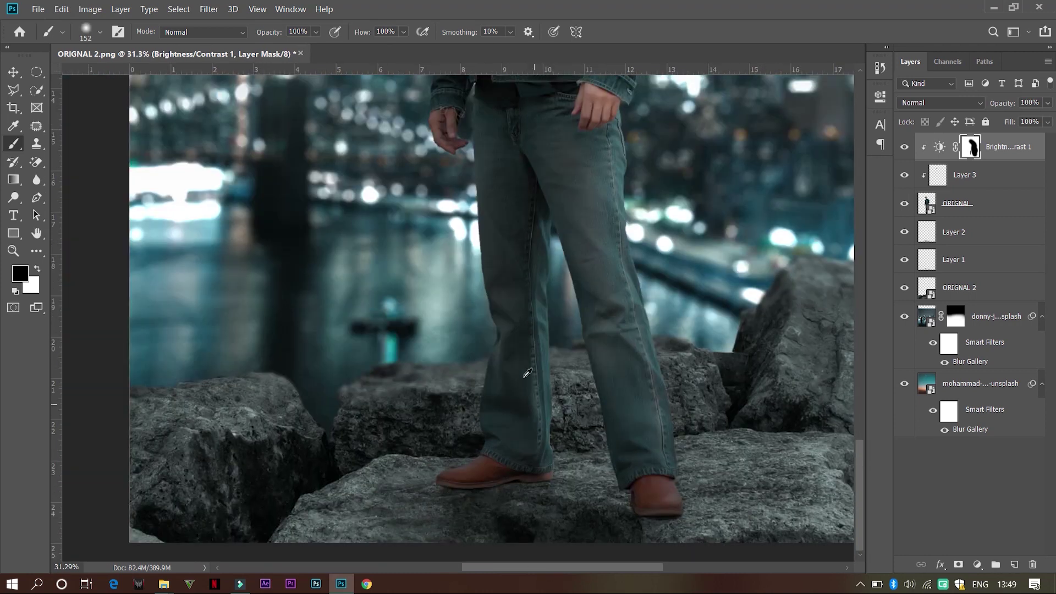
Refine the figure's Brightness/Contrast mask with softer black strokes using an 89 px brush at 40% opacity, then make white the foreground colour
scroll(561, 196, up, 20)
mouse_move(557, 238)
mouse_down()
mouse_move(524, 239)
mouse_move(506, 301)
mouse_up()
key(ctrl+z)
scroll(542, 225, down, 4)
drag(542, 226, 528, 226)
click(316, 32)
drag(330, 47, 294, 48)
drag(500, 164, 515, 165)
mouse_move(556, 160)
mouse_down()
mouse_move(524, 354)
mouse_move(528, 342)
mouse_move(542, 373)
mouse_move(513, 425)
mouse_up()
key(x)
scroll(596, 321, down, 5)
scroll(596, 321, down, 5)
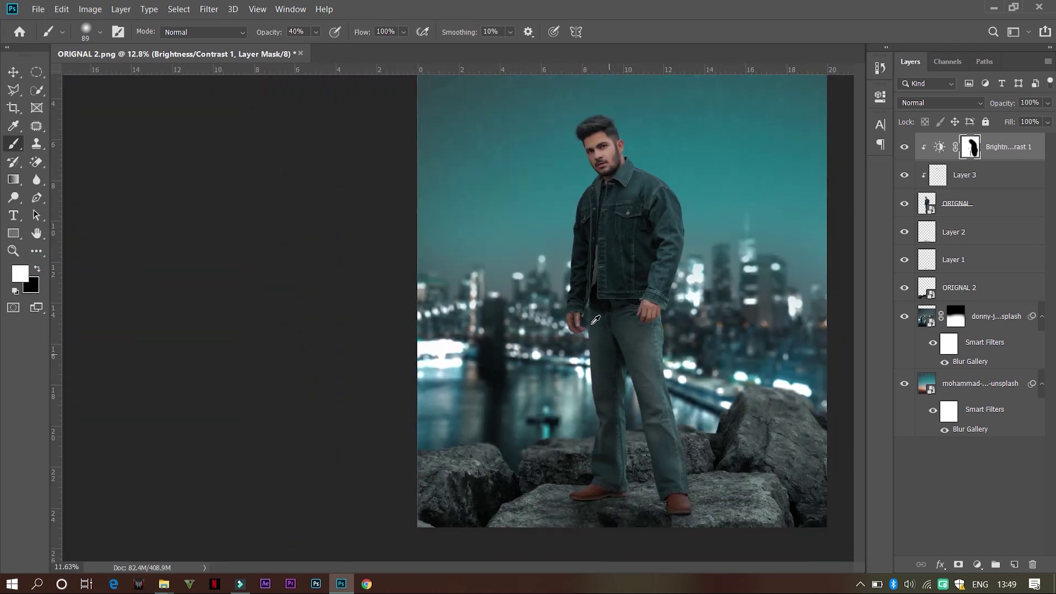
Load the ORIGNAL figure's outline as a selection and make the Brightness/Contrast layer active
scroll(596, 320, up, 2)
click(940, 213)
ctrl+click(931, 207)
click(978, 180)
click(1011, 148)
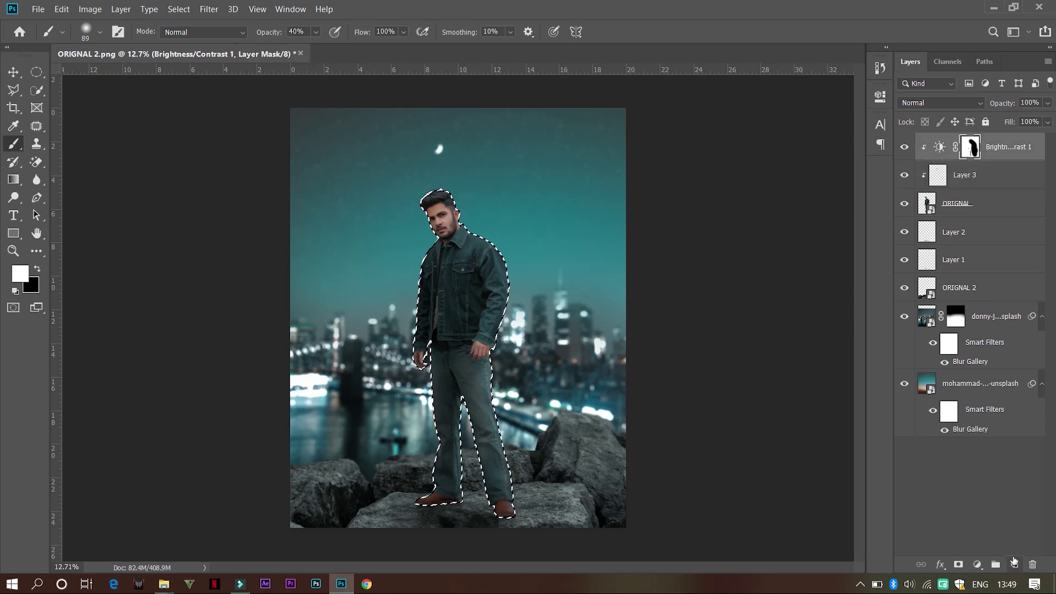
Create a new layer above the Brightness/Contrast adjustment and add it to the figure's clipping mask
click(1015, 564)
right_click(1006, 156)
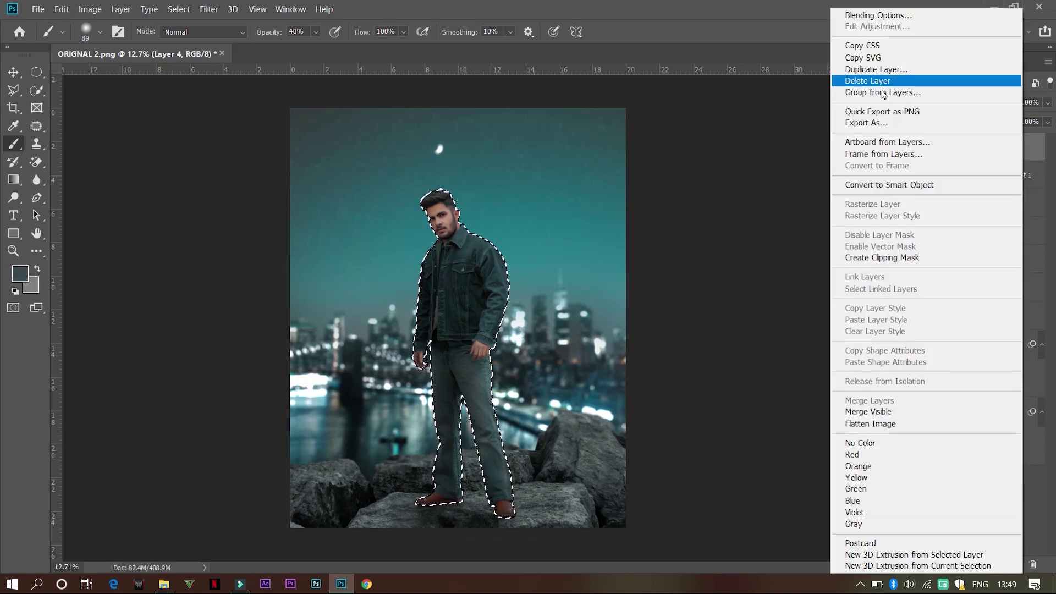
click(902, 256)
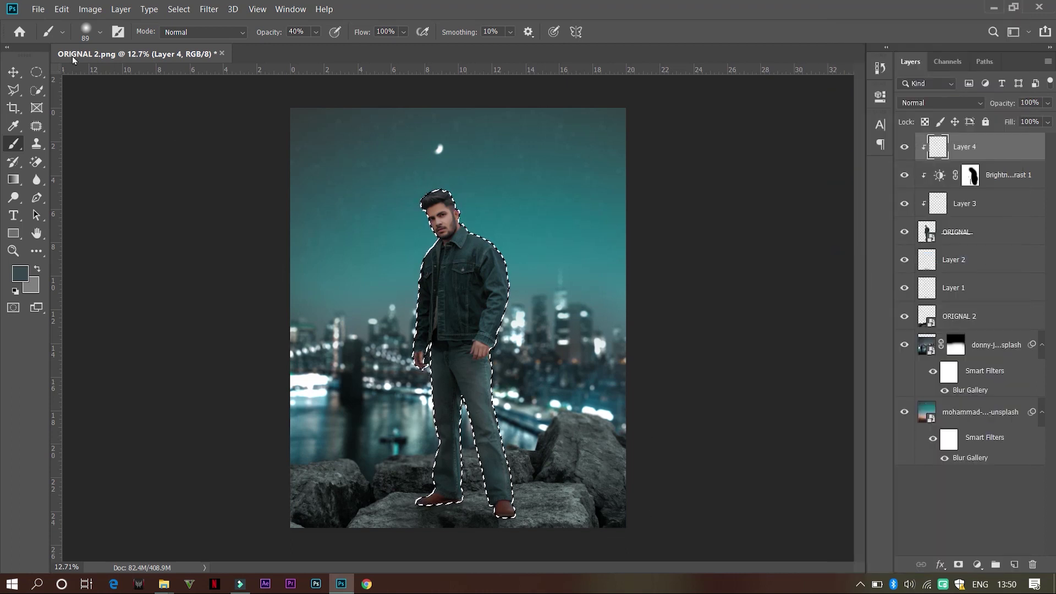
Contract the selection around the figure
click(179, 9)
mouse_move(220, 198)
click(361, 233)
click(507, 180)
click(591, 183)
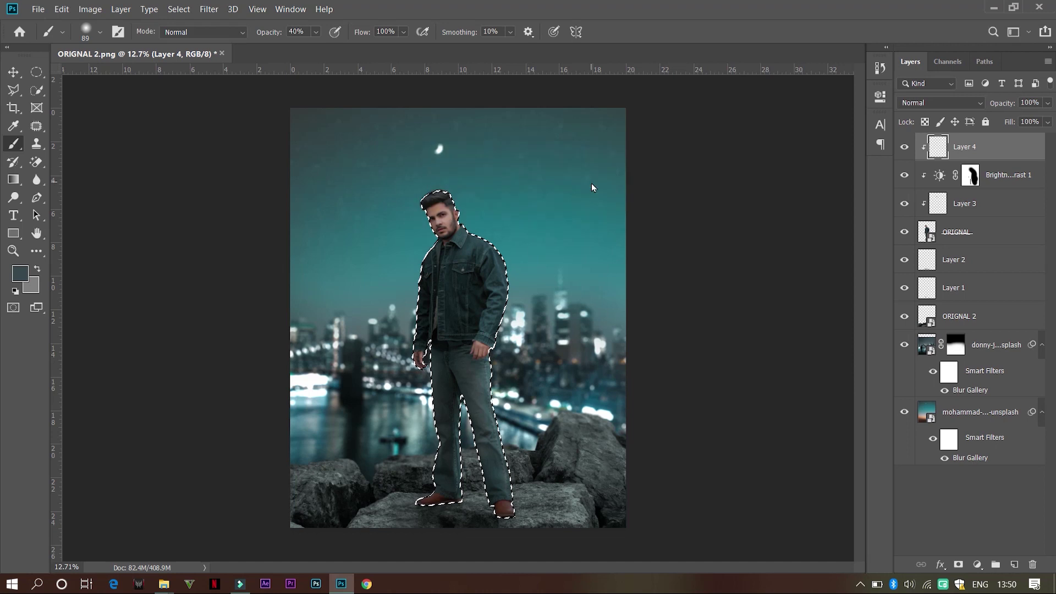
Feather the figure selection with a radius of 3 pixels
click(179, 9)
mouse_move(242, 196)
click(358, 243)
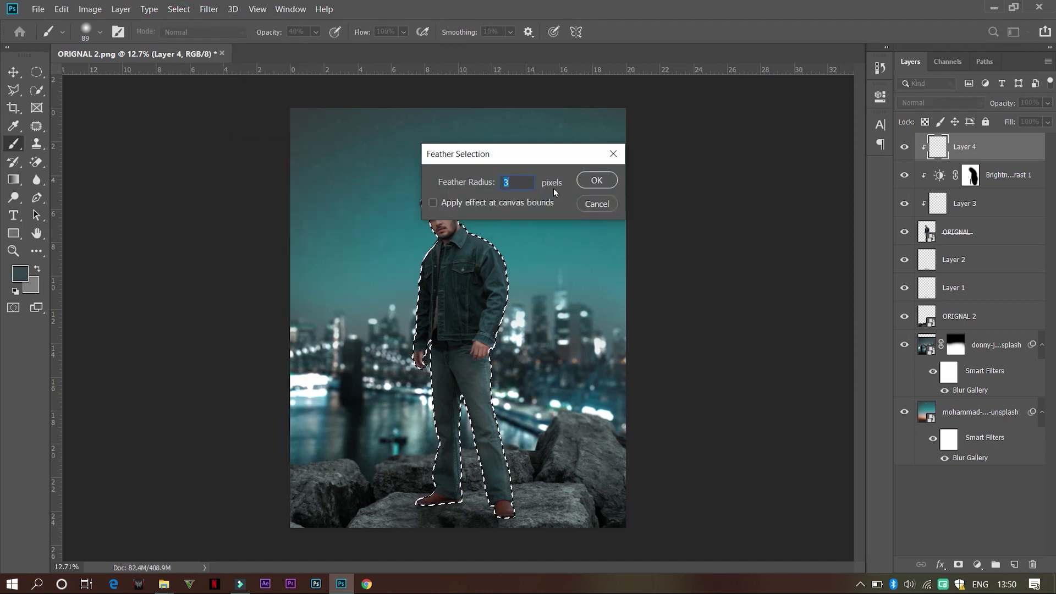
click(597, 181)
scroll(528, 259, up, 6)
scroll(336, 253, up, 3)
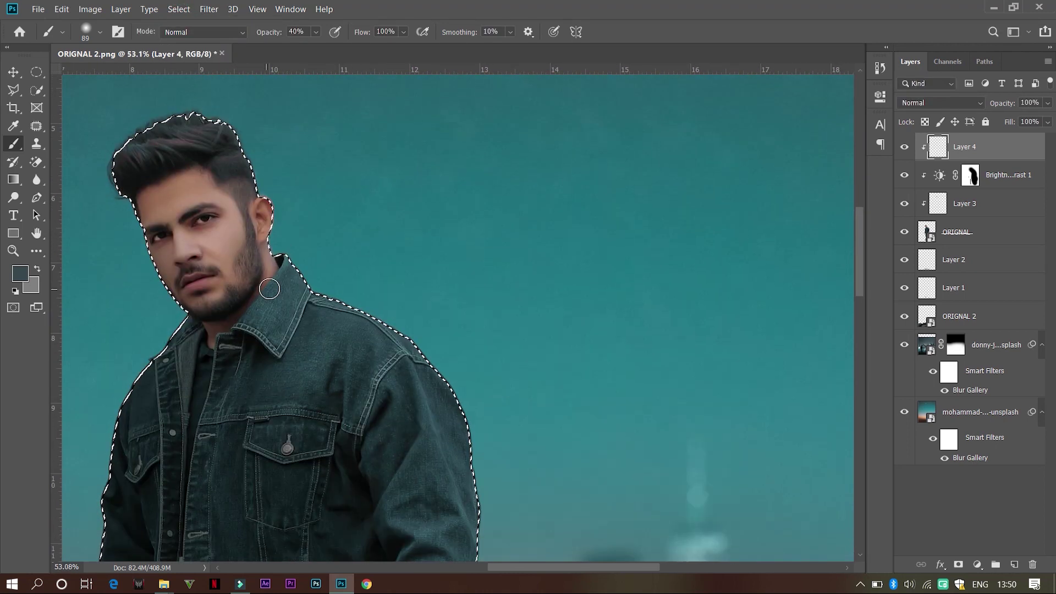
scroll(580, 320, down, 6)
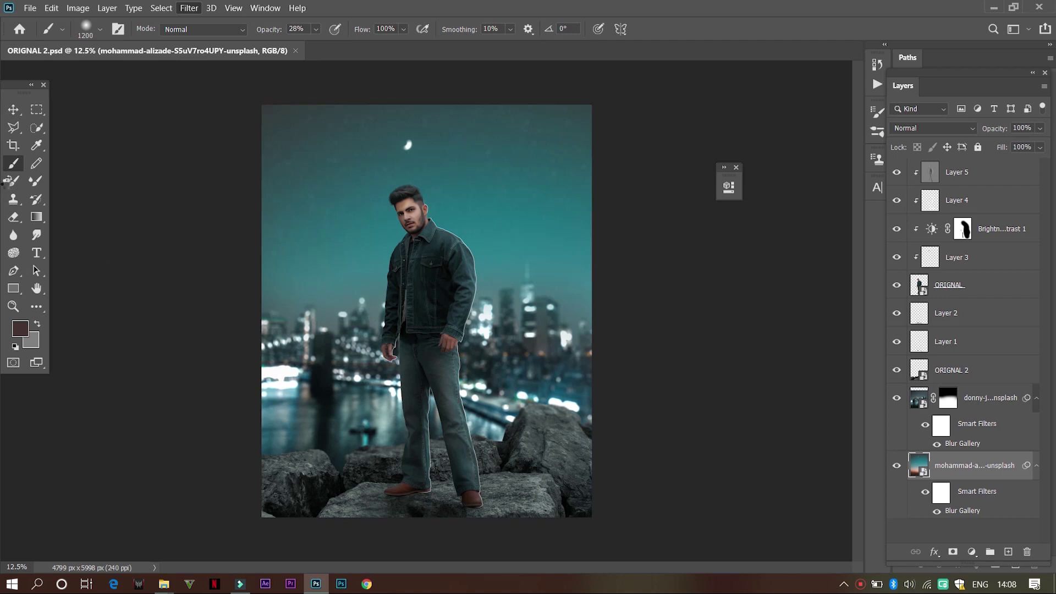
Apply a Camera Raw filter to the sky layer with Vibrance -10, Saturation +1, and HSL Blues at hue +32 and saturation -7
key(shift+ctrl+a)
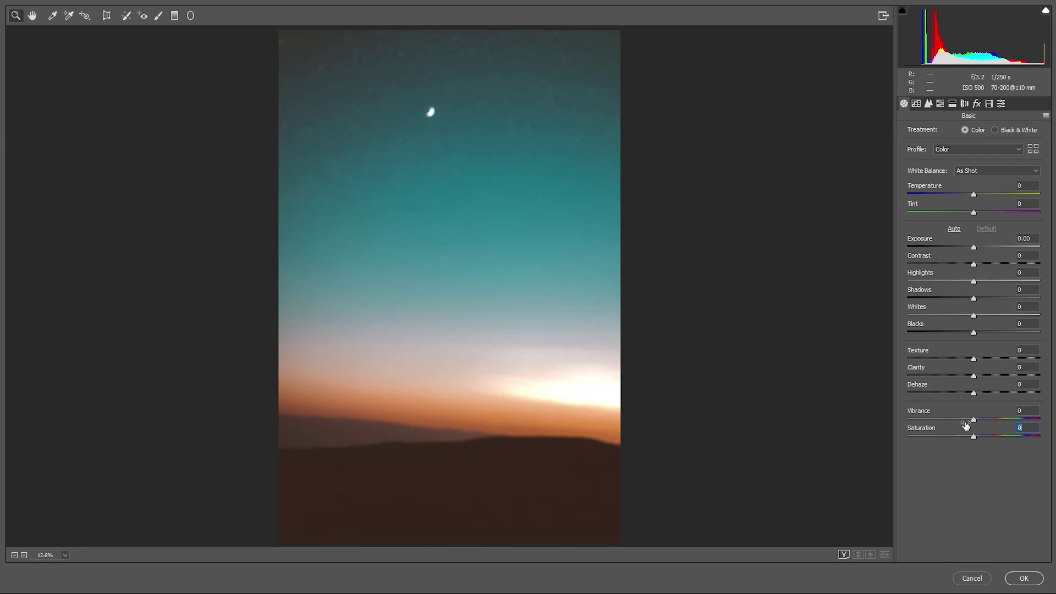
drag(967, 425, 953, 417)
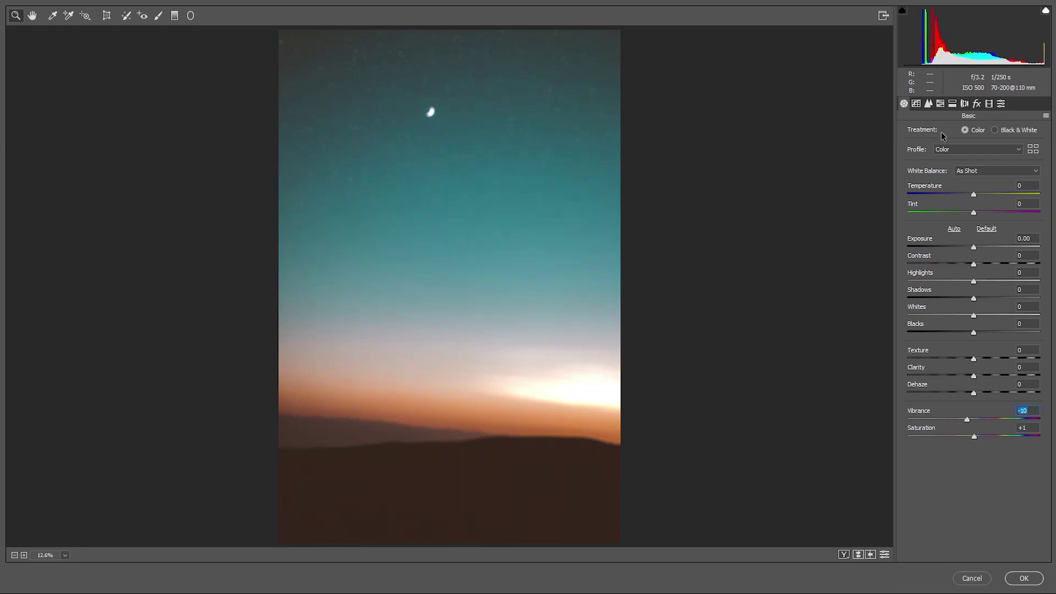
click(941, 105)
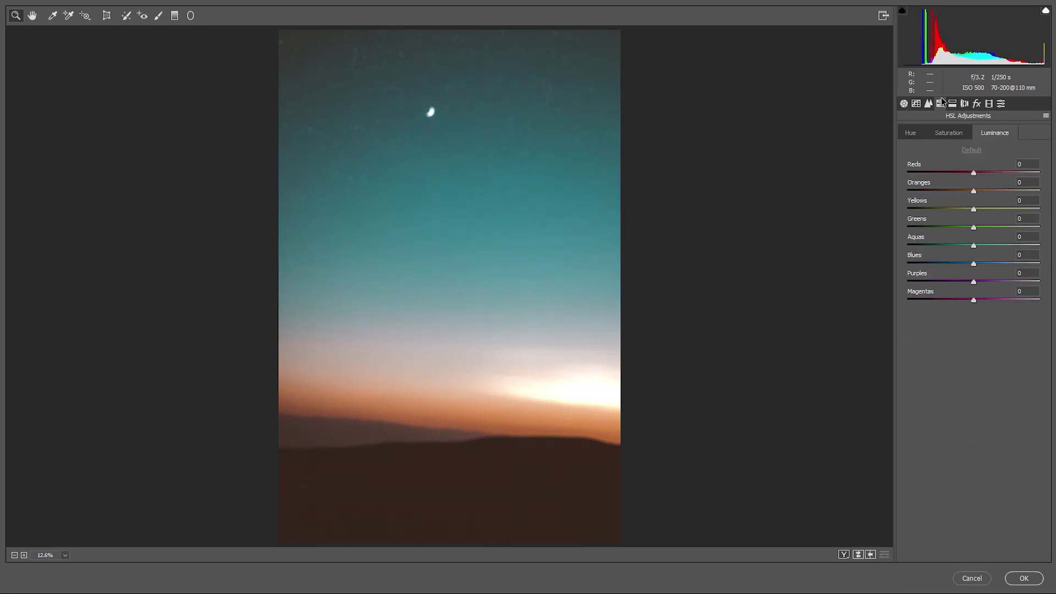
click(950, 136)
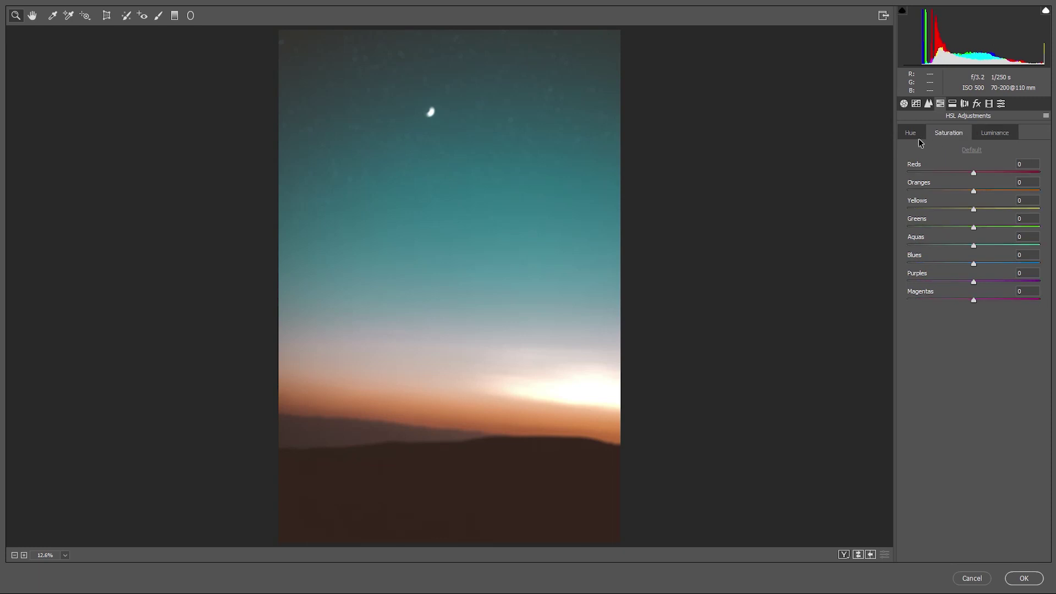
click(912, 133)
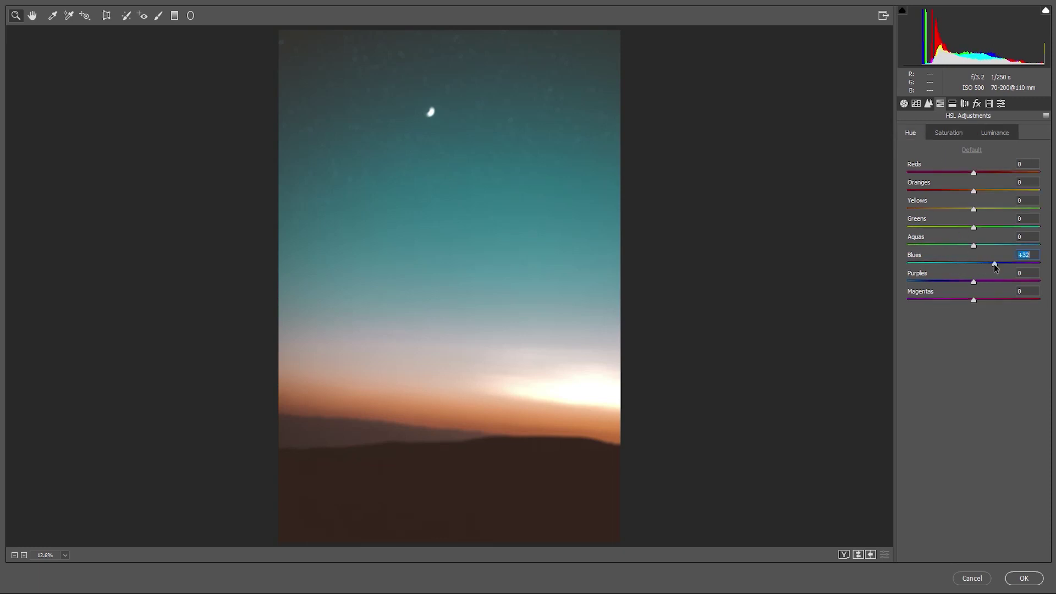
click(954, 137)
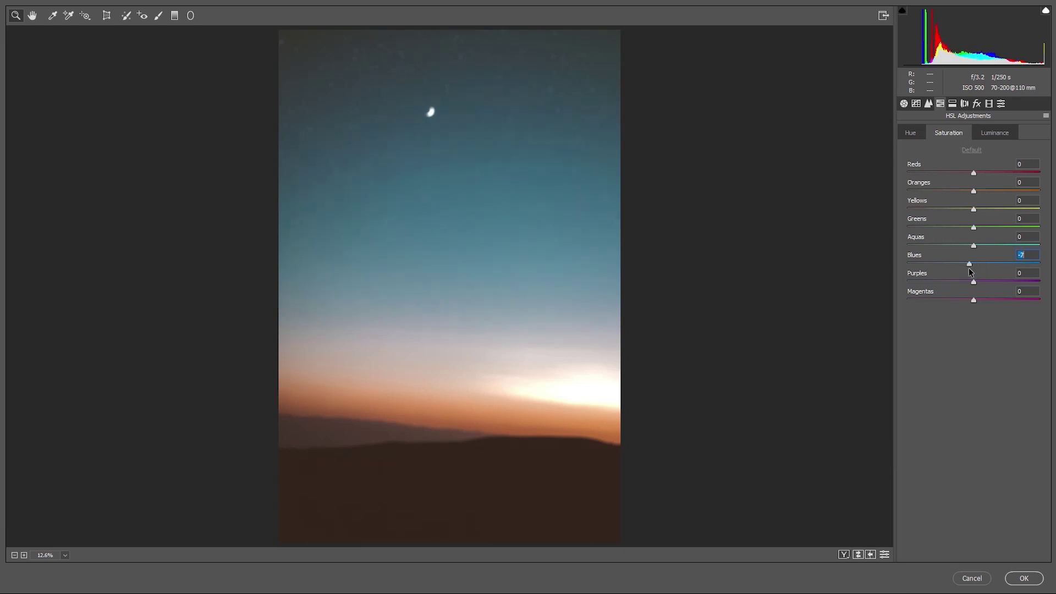
click(1024, 578)
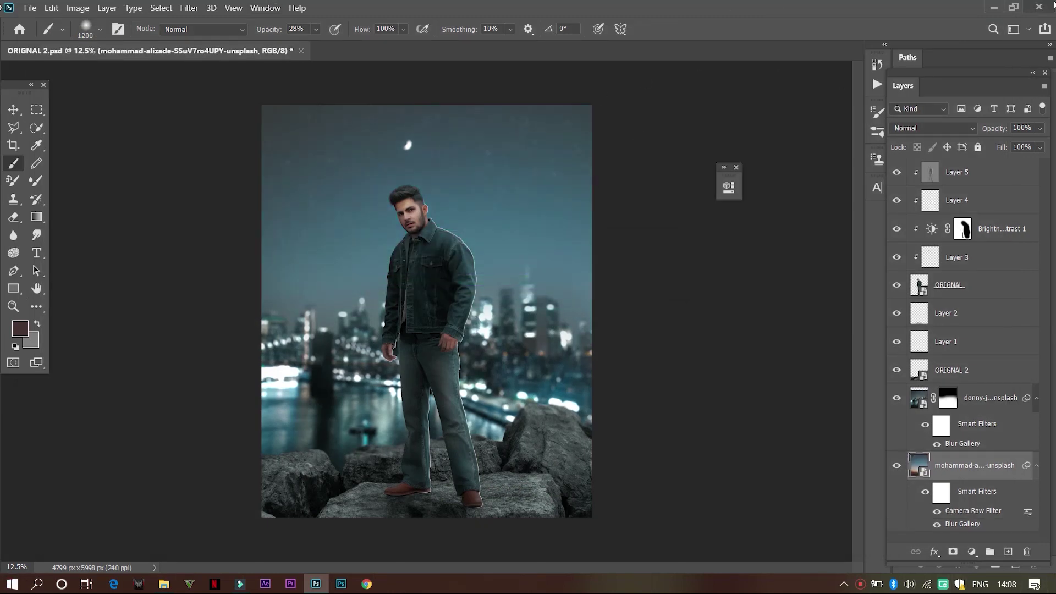
Stamp all visible layers into a new layer above Layer 5 and open it in the Camera Raw Filter
click(979, 175)
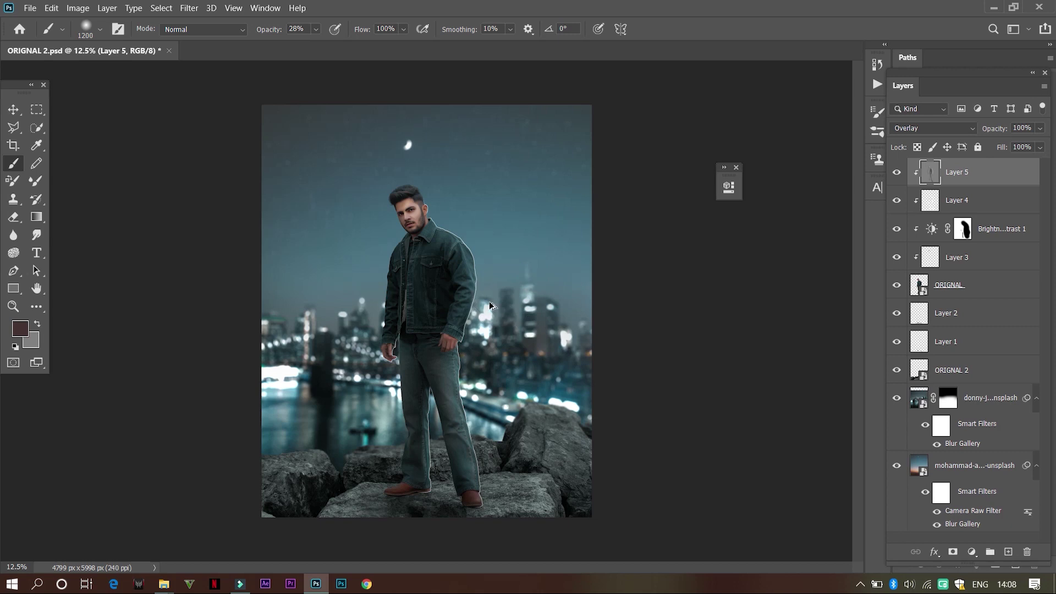
key(ctrl+shift+alt+e)
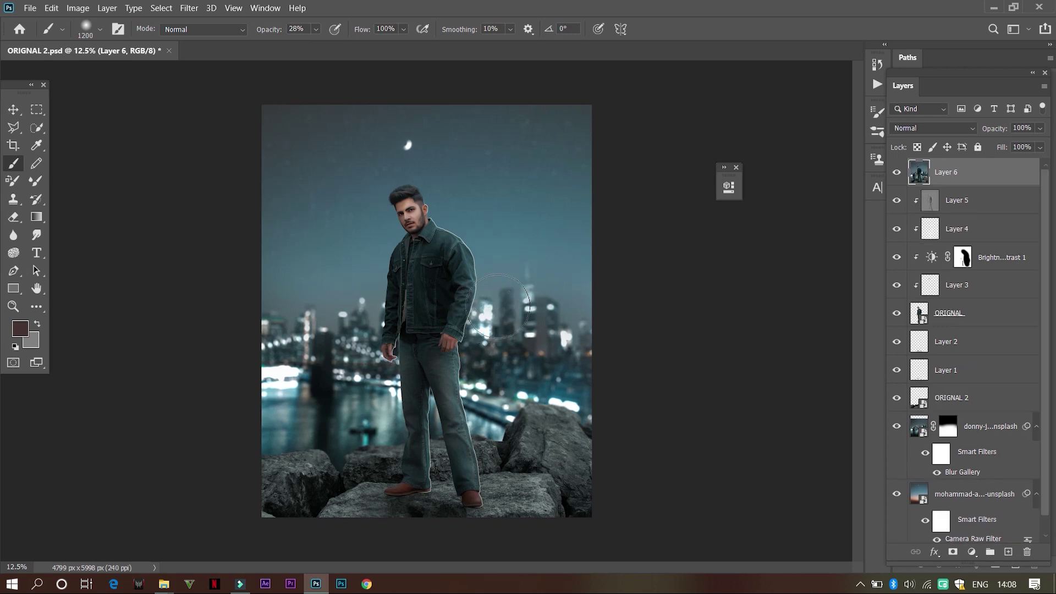
click(191, 10)
click(212, 81)
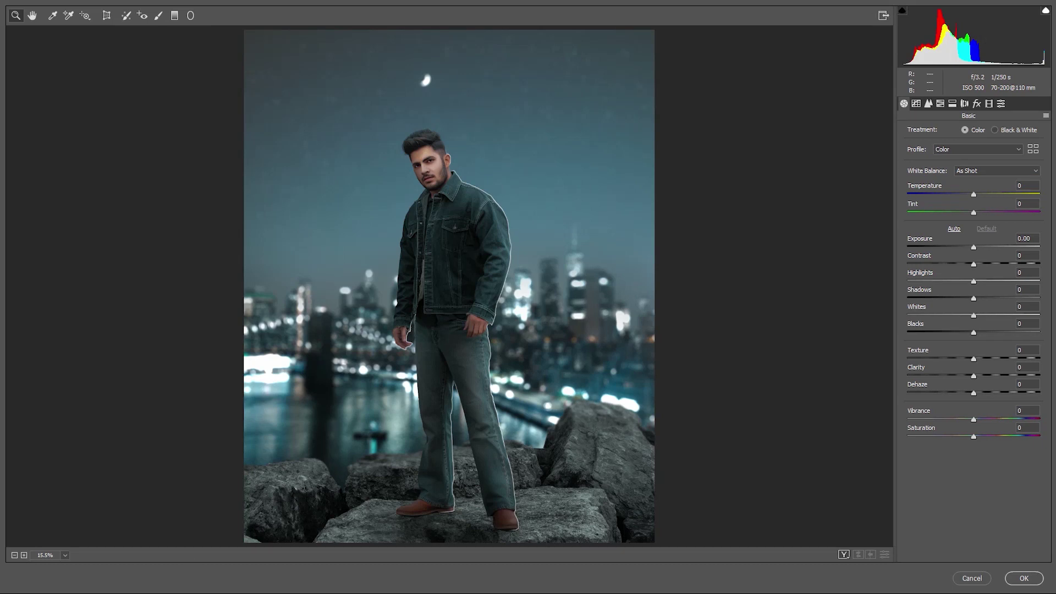
Load a saved Camera Raw settings file onto the merged image
click(1048, 117)
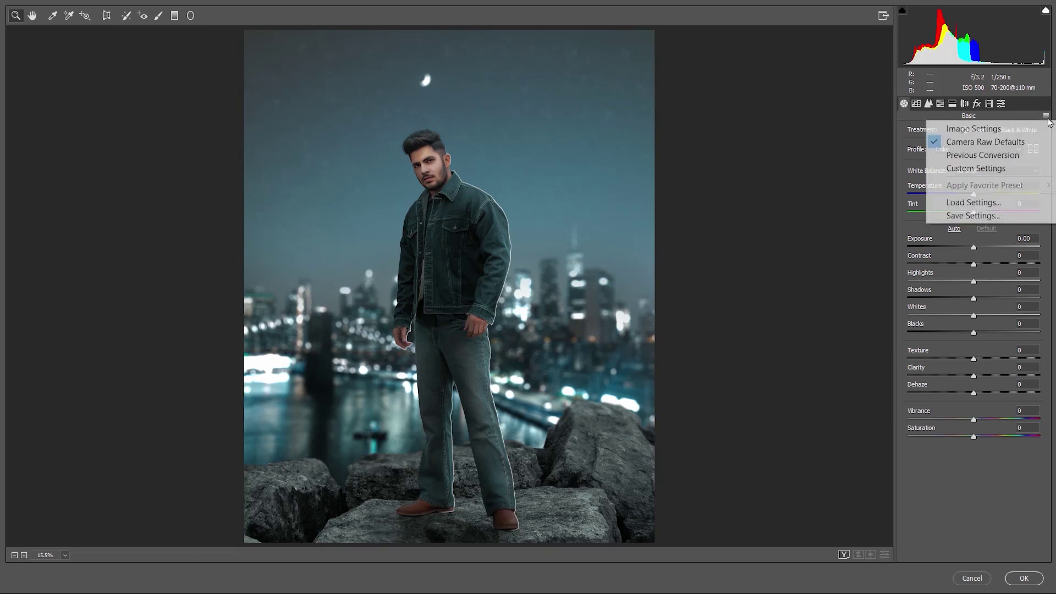
click(963, 202)
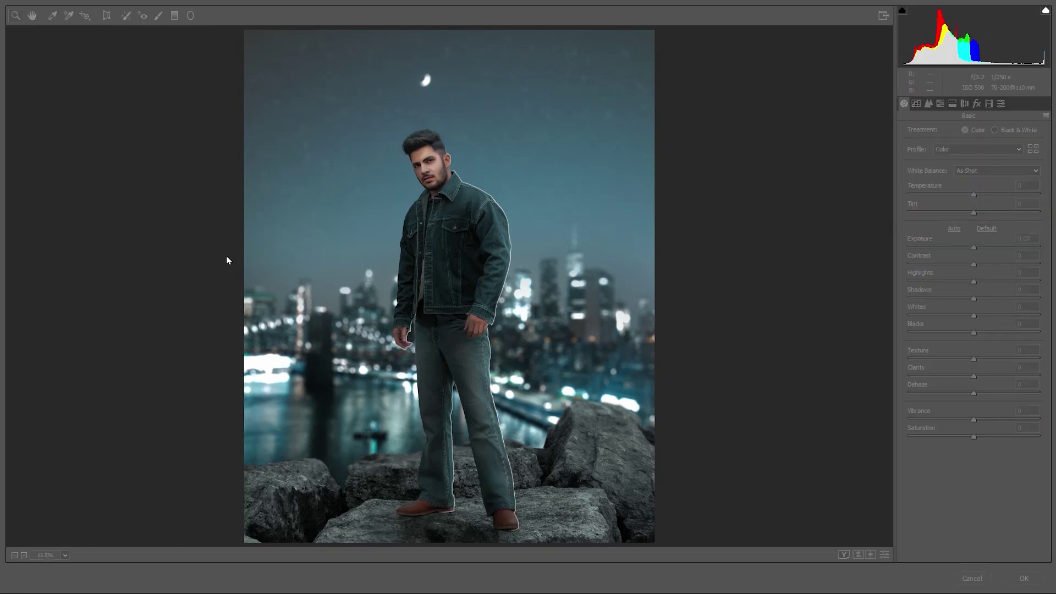
double_click(320, 118)
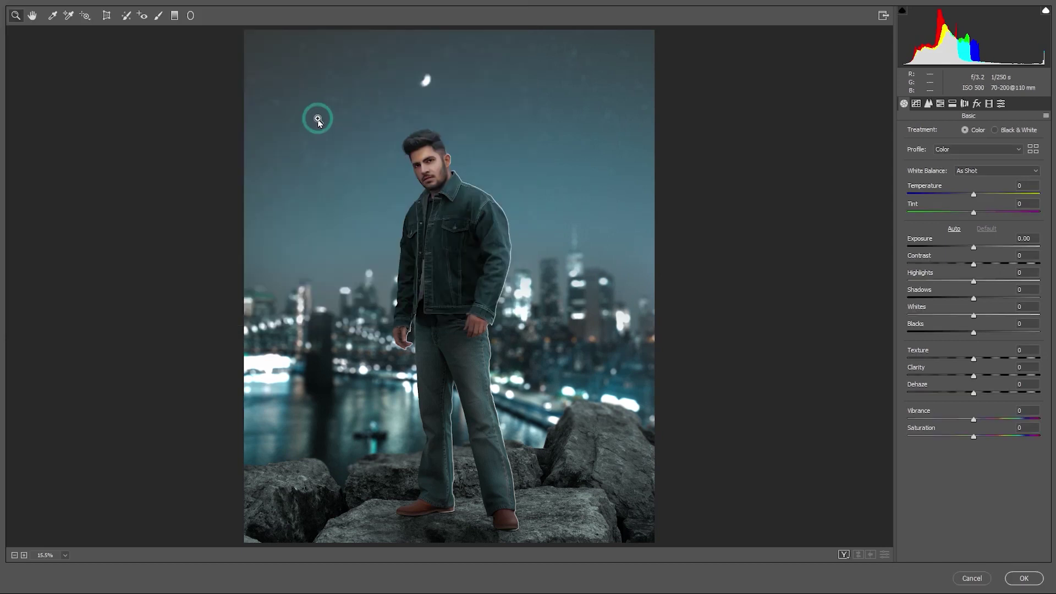
Set Exposure to +0.85, Contrast to +3, Highlights to -94, Shadows to +90, Vibrance to +39 and Saturation to -12
click(985, 265)
drag(989, 238, 999, 240)
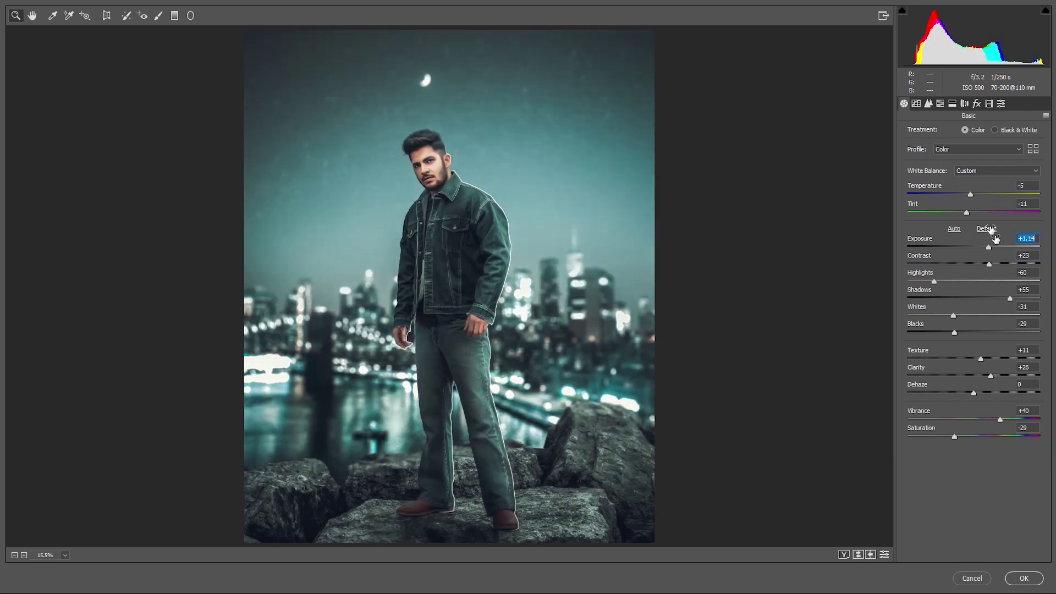
drag(934, 281, 911, 278)
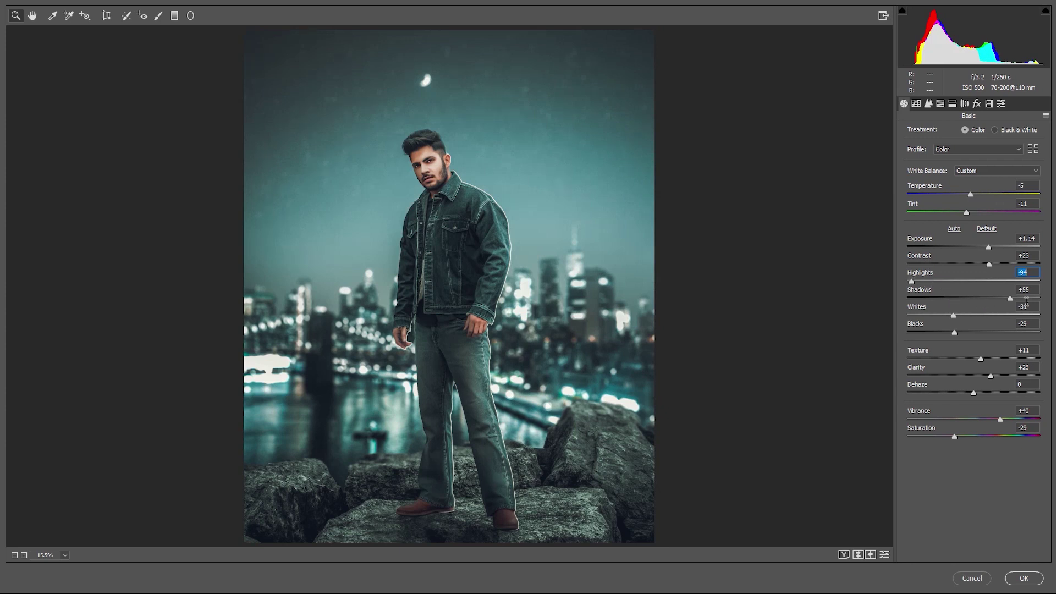
click(1030, 298)
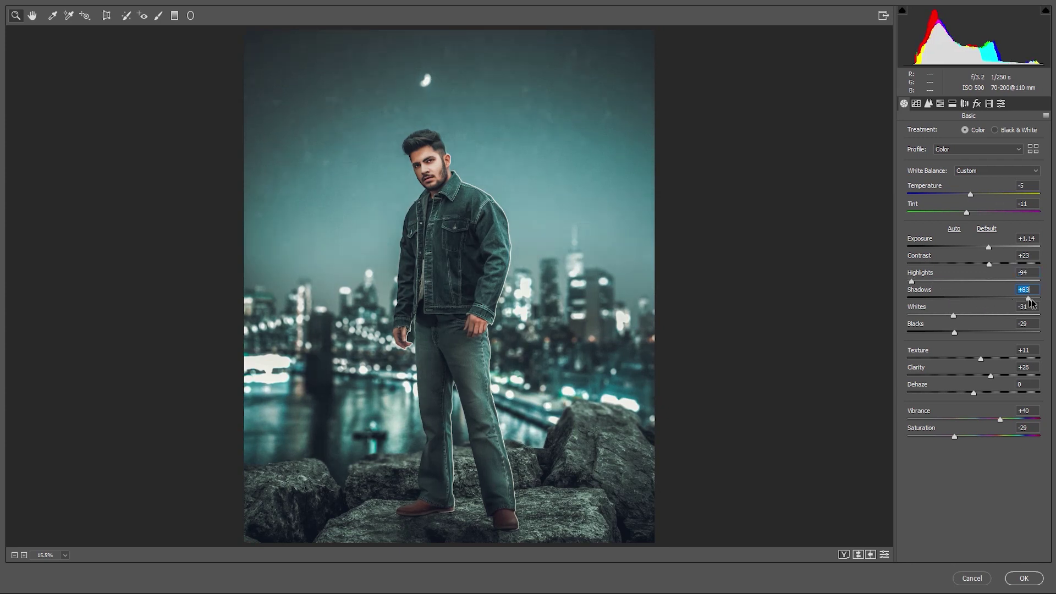
click(971, 264)
drag(971, 264, 983, 249)
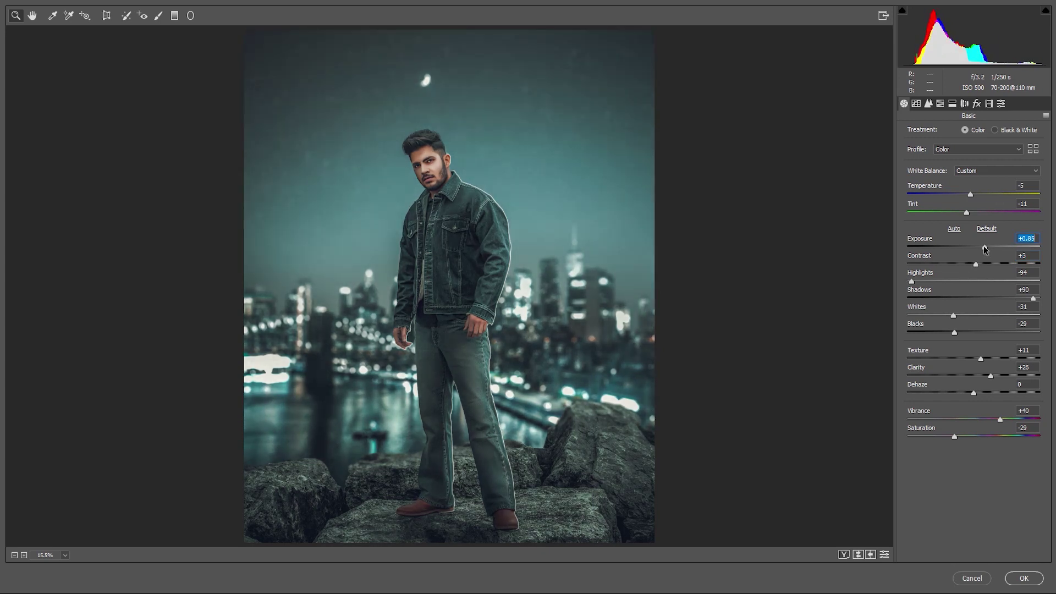
drag(984, 420, 1000, 420)
click(974, 436)
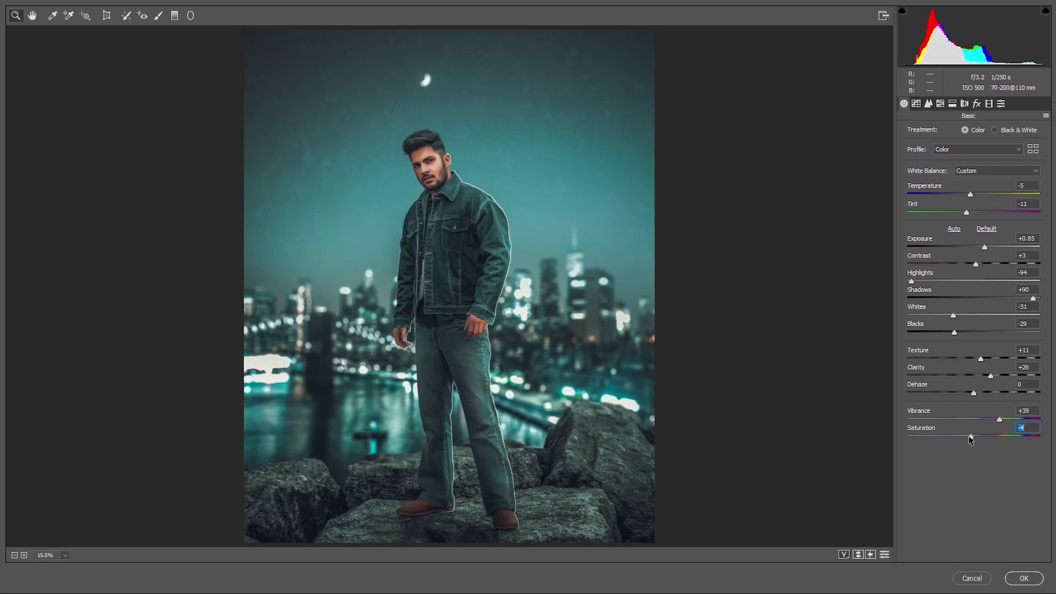
Set the HSL hue of Blues to +3 and pull the tone curve's black point down to output 0
click(941, 103)
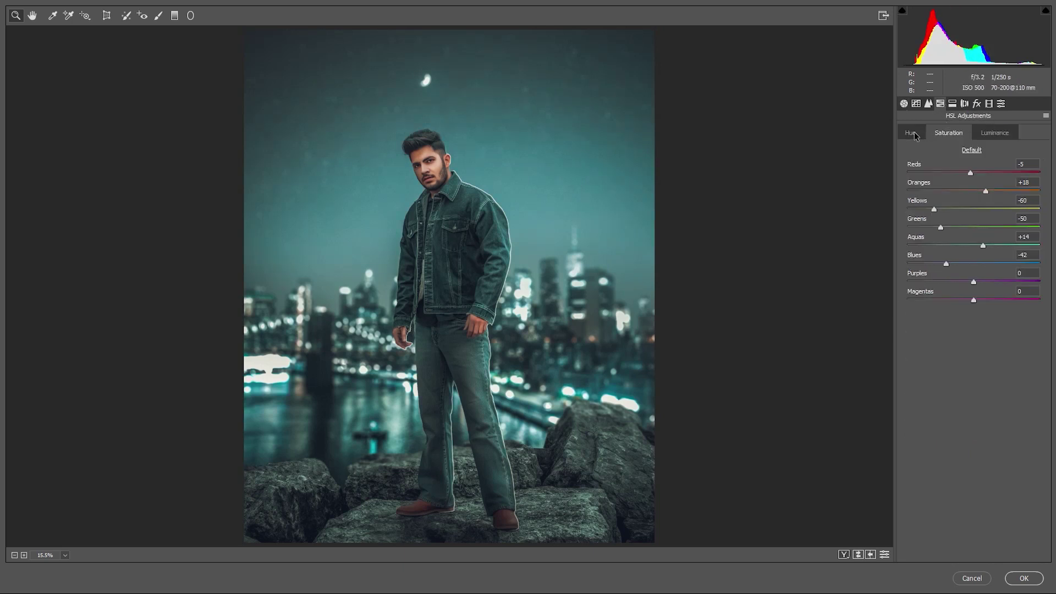
click(913, 133)
drag(982, 262, 978, 263)
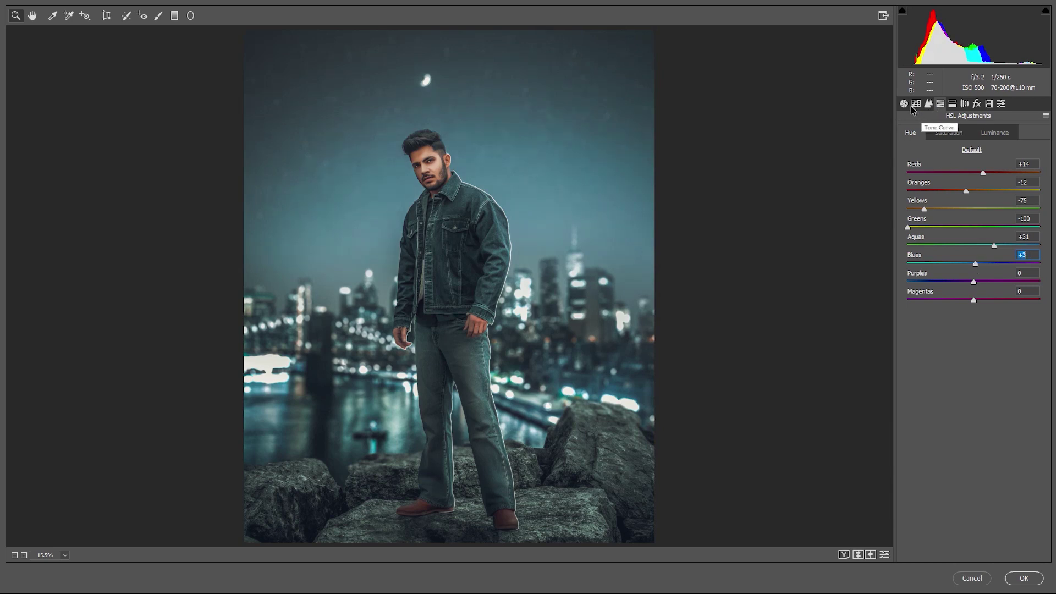
click(928, 103)
drag(905, 312, 899, 341)
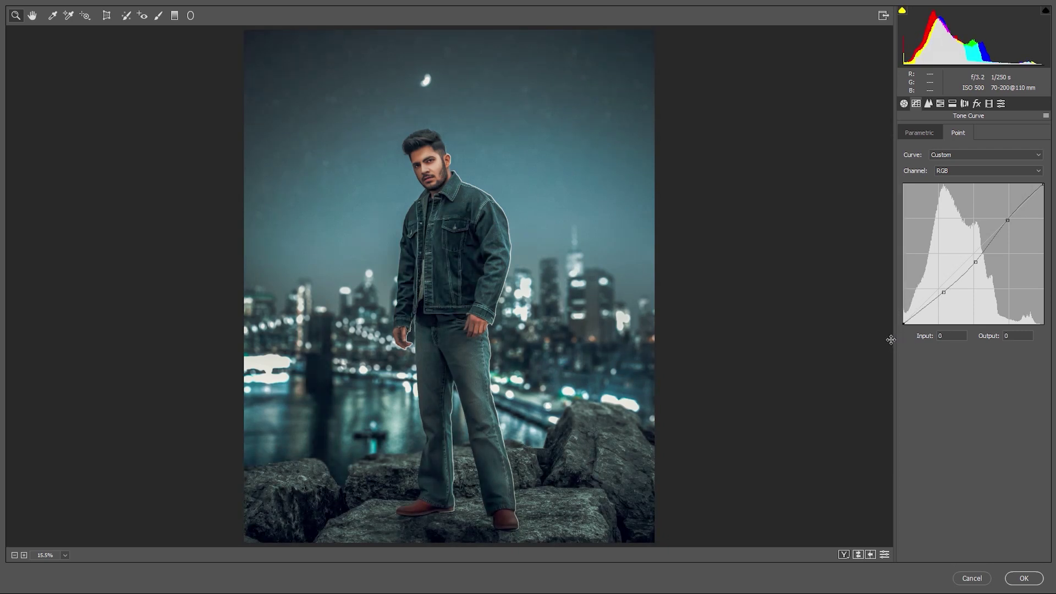
Set the basic Contrast to +28, Whites to -9 and Texture to +15
click(904, 104)
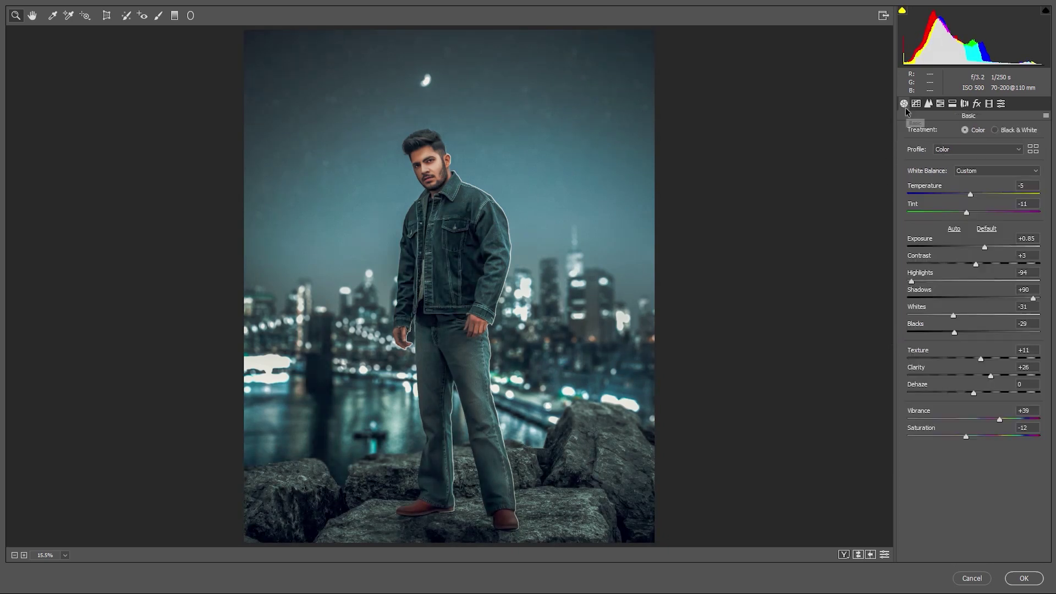
click(993, 264)
drag(985, 263, 992, 263)
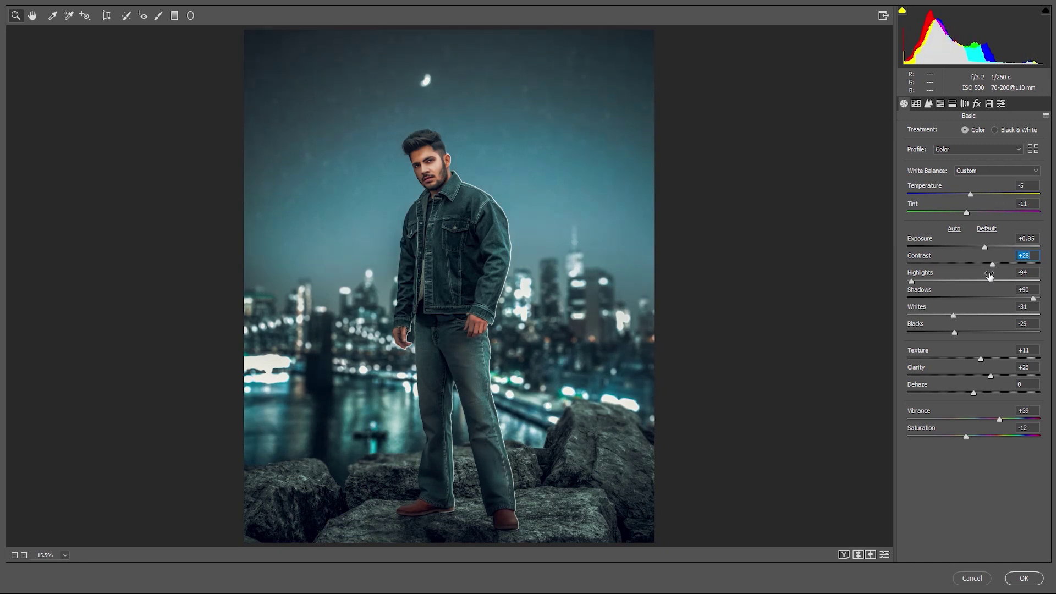
click(969, 315)
click(993, 359)
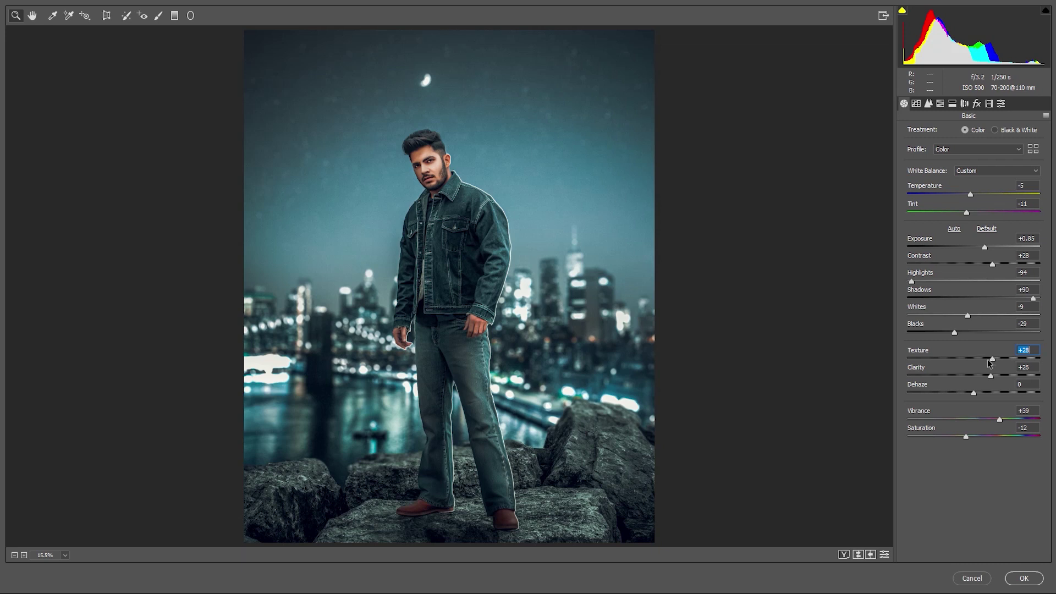
drag(963, 438, 972, 438)
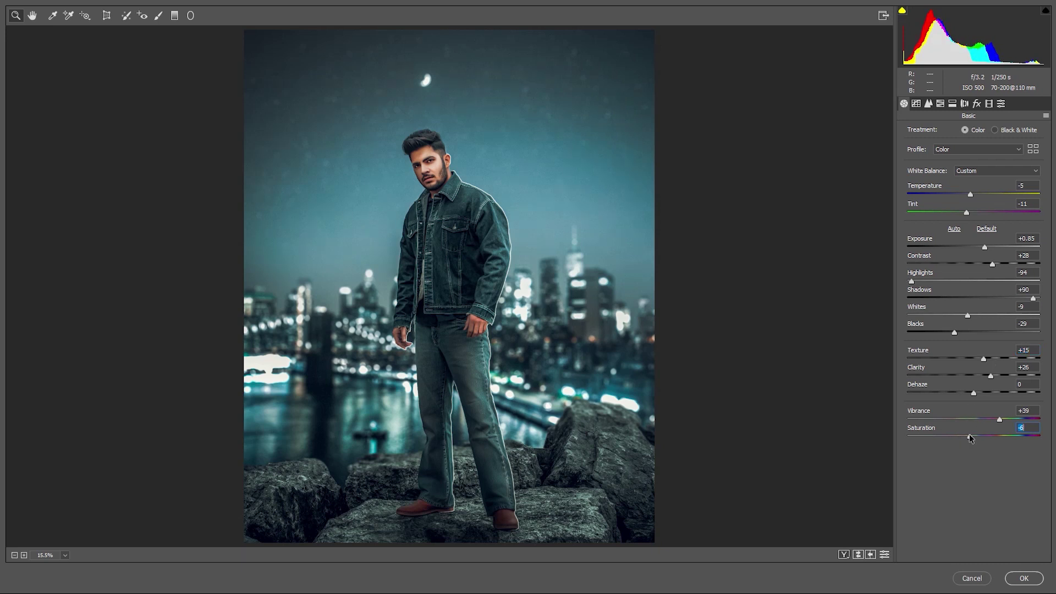
Set the HSL saturation of Oranges to -7 and their luminance to +1
click(938, 105)
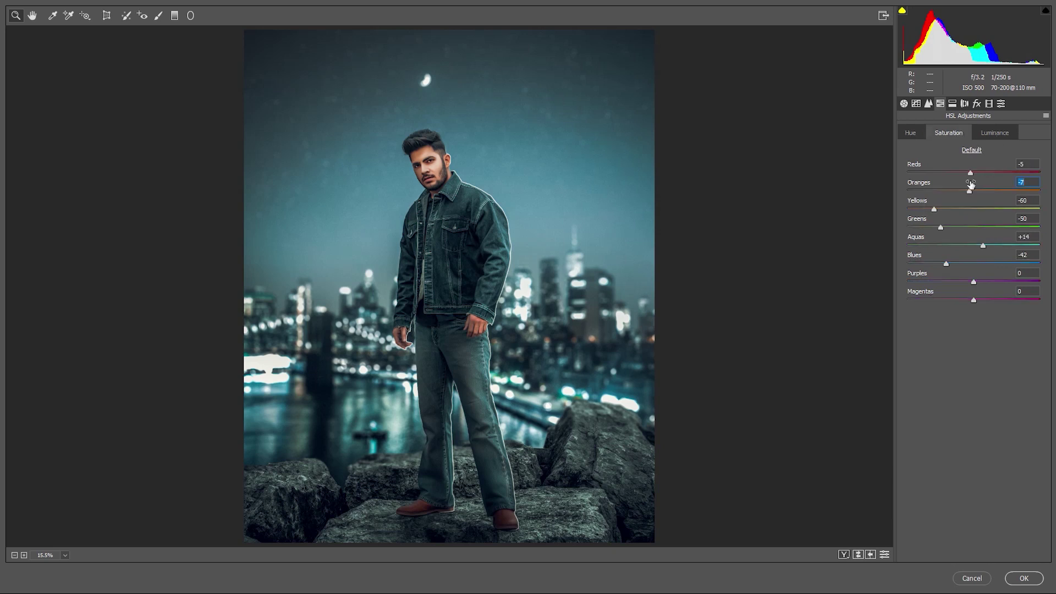
click(993, 133)
drag(990, 192, 975, 191)
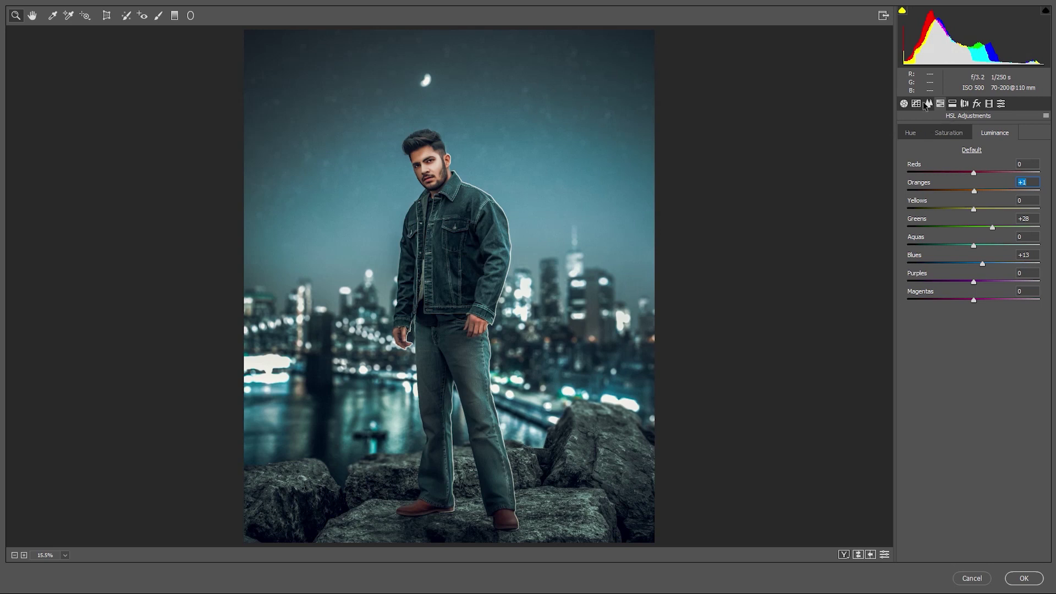
Split-tone the image with highlights at hue 287 and saturation 7, and a faint blue tint in the shadows
click(952, 104)
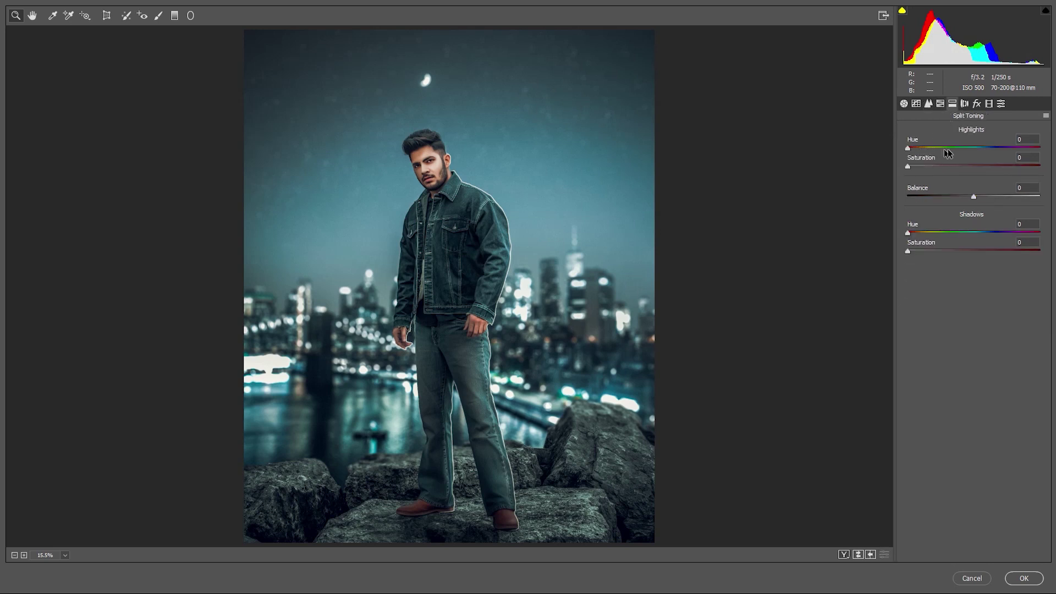
drag(988, 150, 1005, 153)
drag(920, 166, 919, 164)
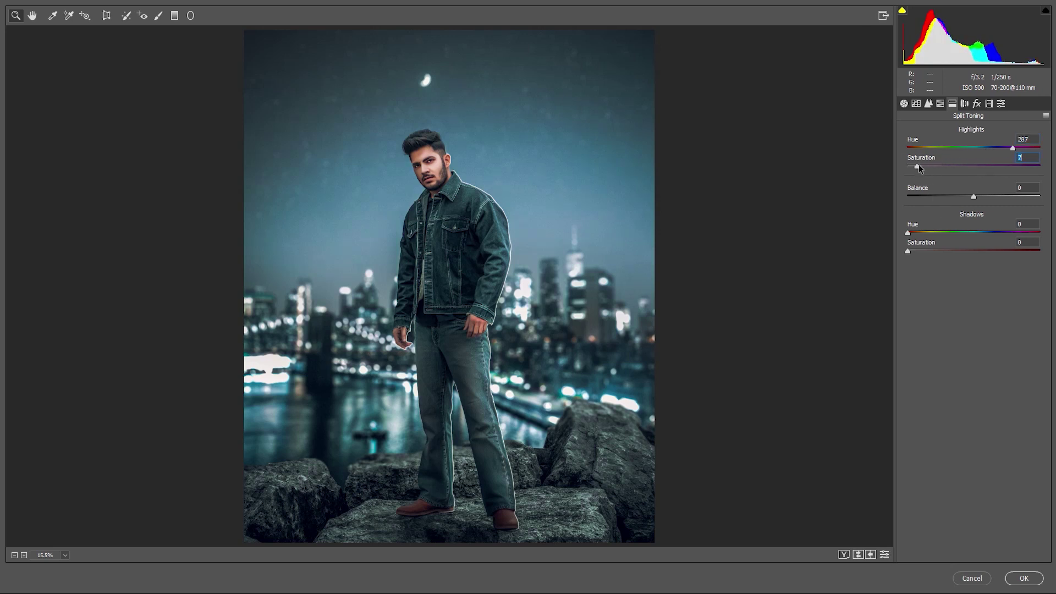
click(992, 234)
click(916, 250)
Lower Exposure to +0.60 and set the HSL luminance of Yellows to +57, Aquas to +27 and Blues to +23
click(905, 104)
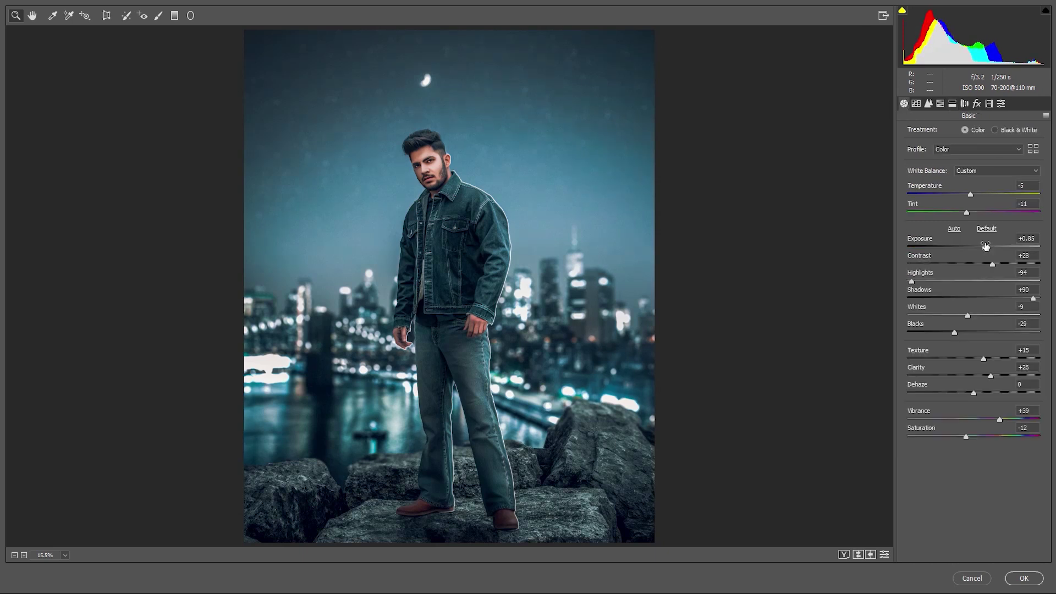
drag(980, 239, 975, 245)
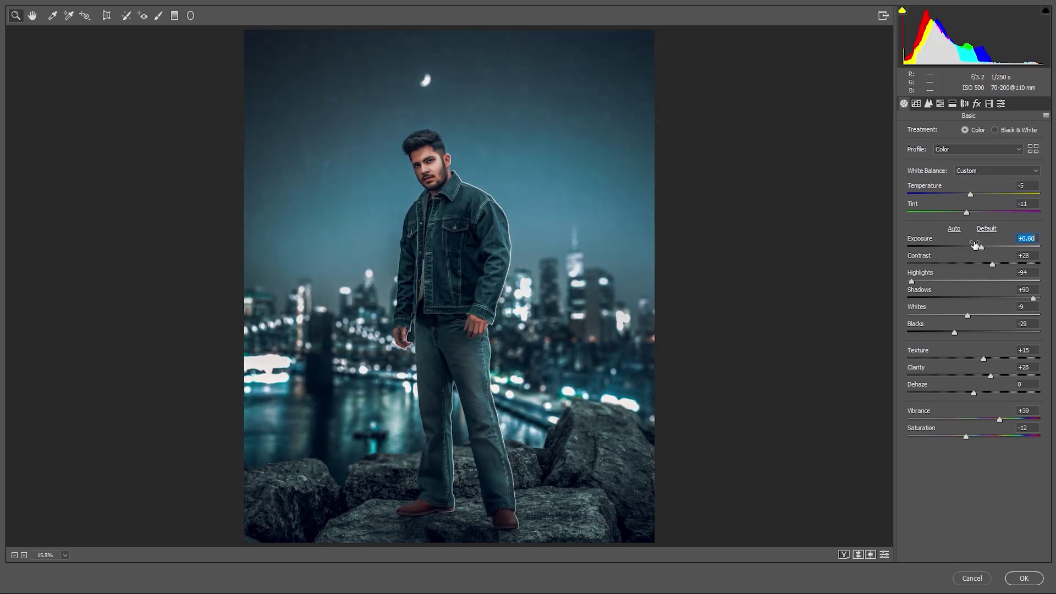
click(940, 104)
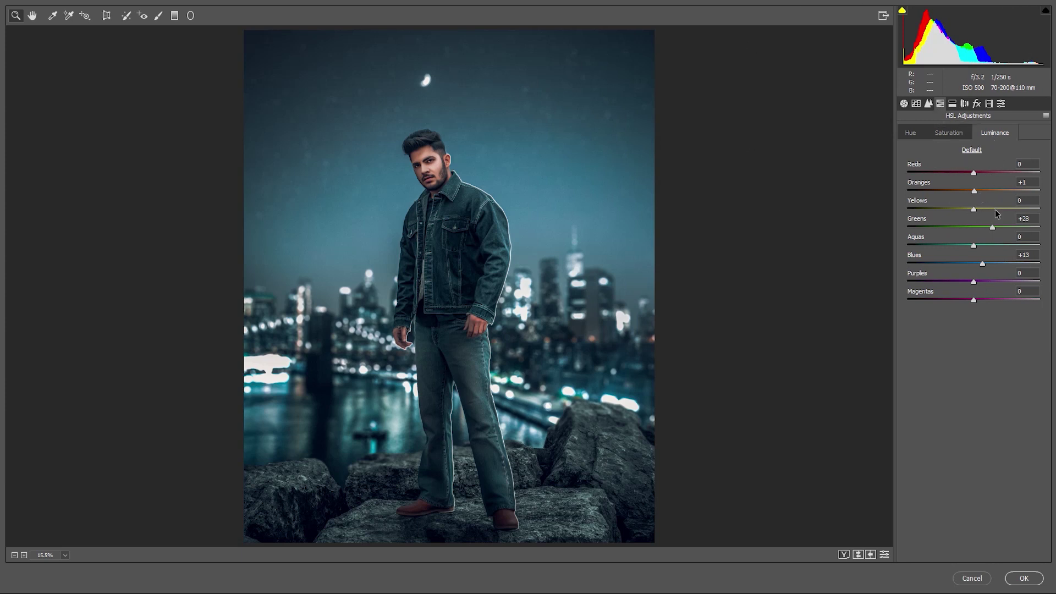
click(991, 245)
click(999, 262)
drag(999, 264, 989, 264)
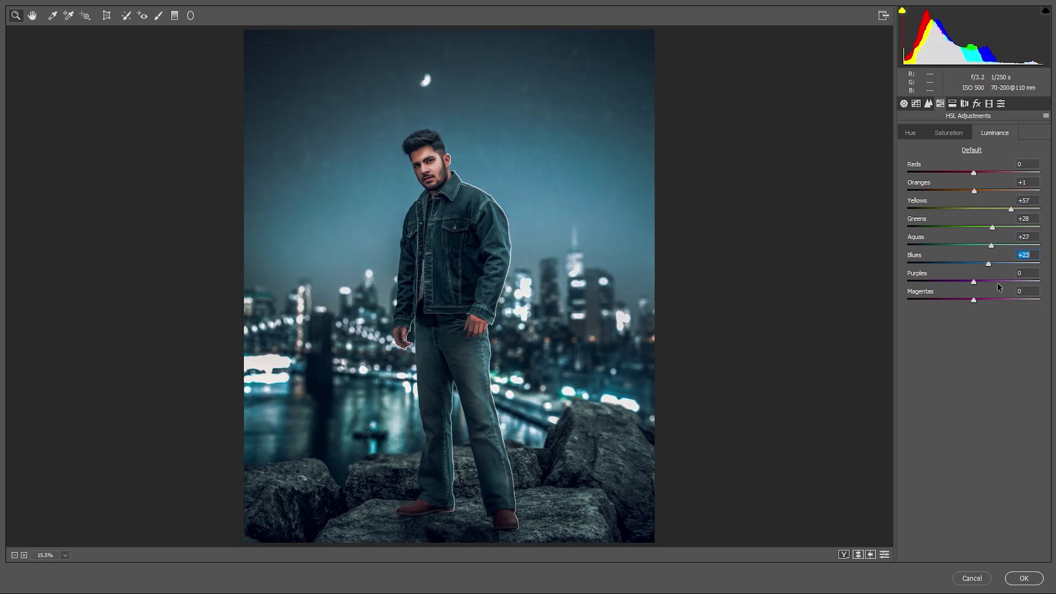
Refine the RGB point curve by lowering its midpoint slightly and moving the highlight point to input 185, output 190
click(916, 104)
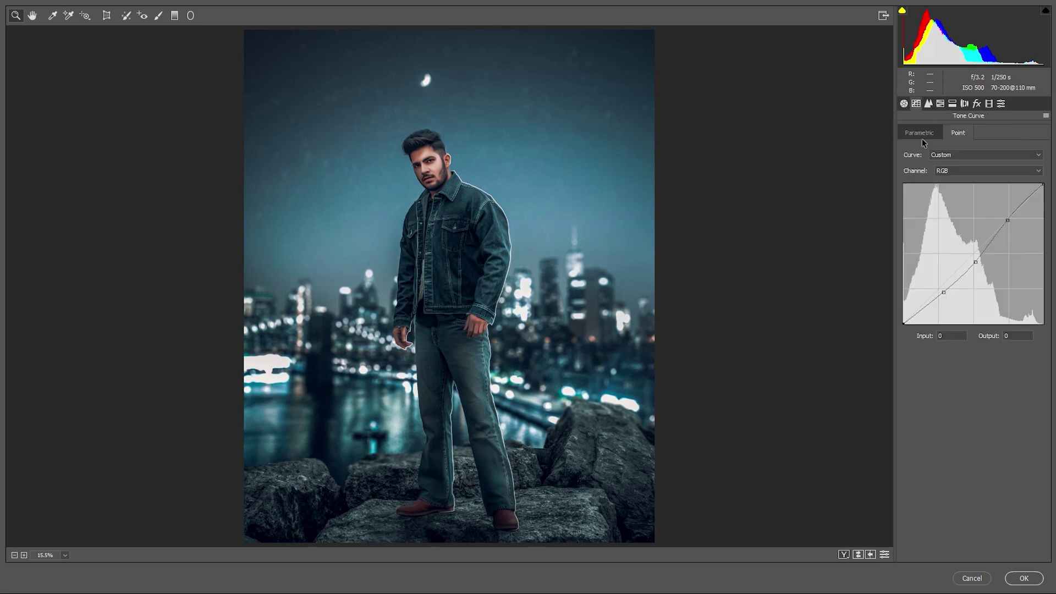
drag(975, 258, 975, 263)
drag(903, 324, 896, 345)
drag(1006, 221, 1005, 220)
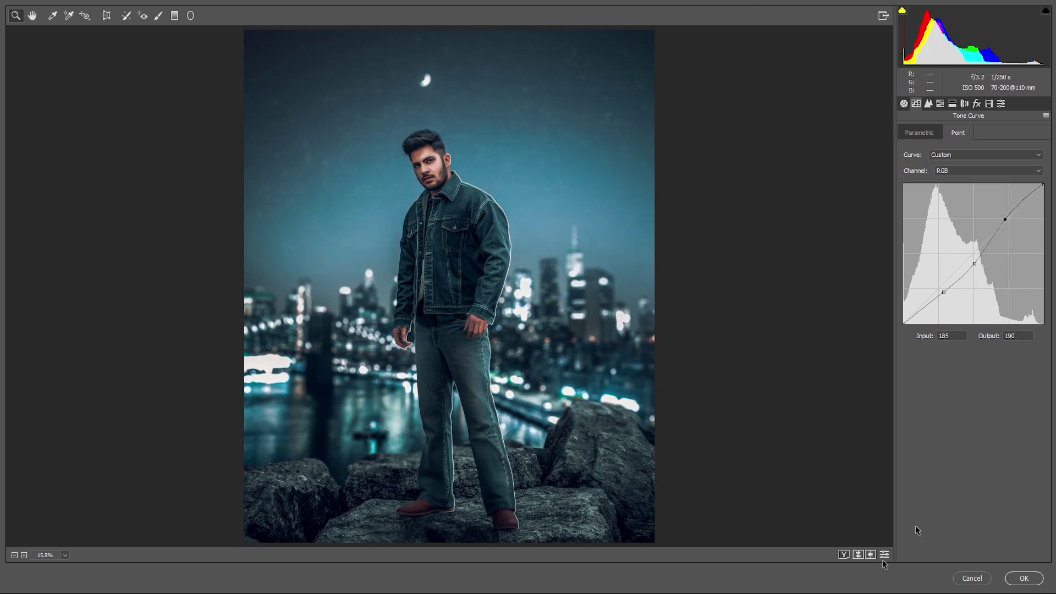
Compare the Camera Raw grade before and after side by side, and apply it to Layer 6
click(844, 555)
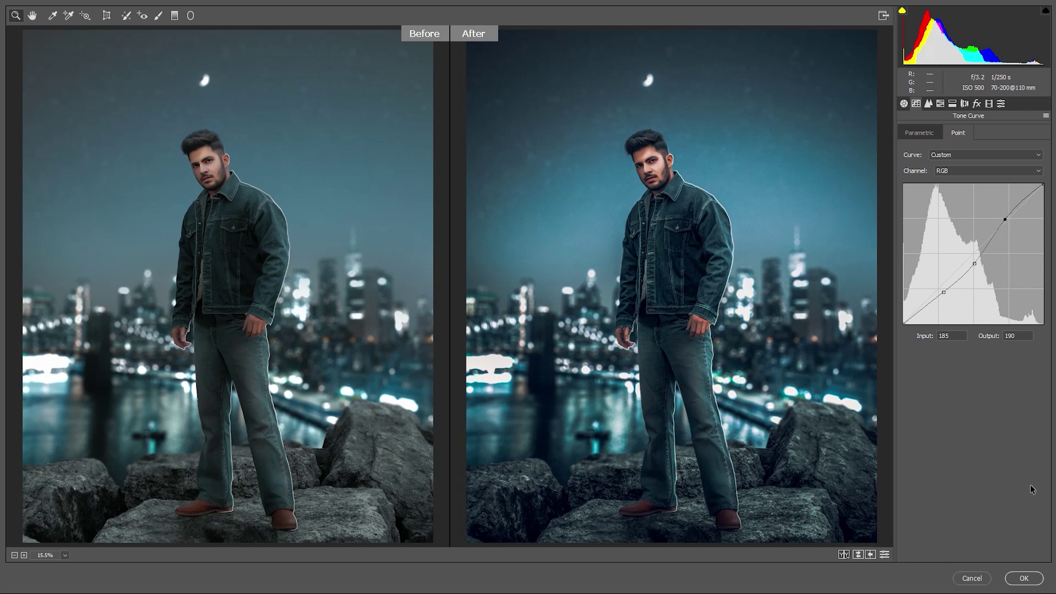
click(1024, 579)
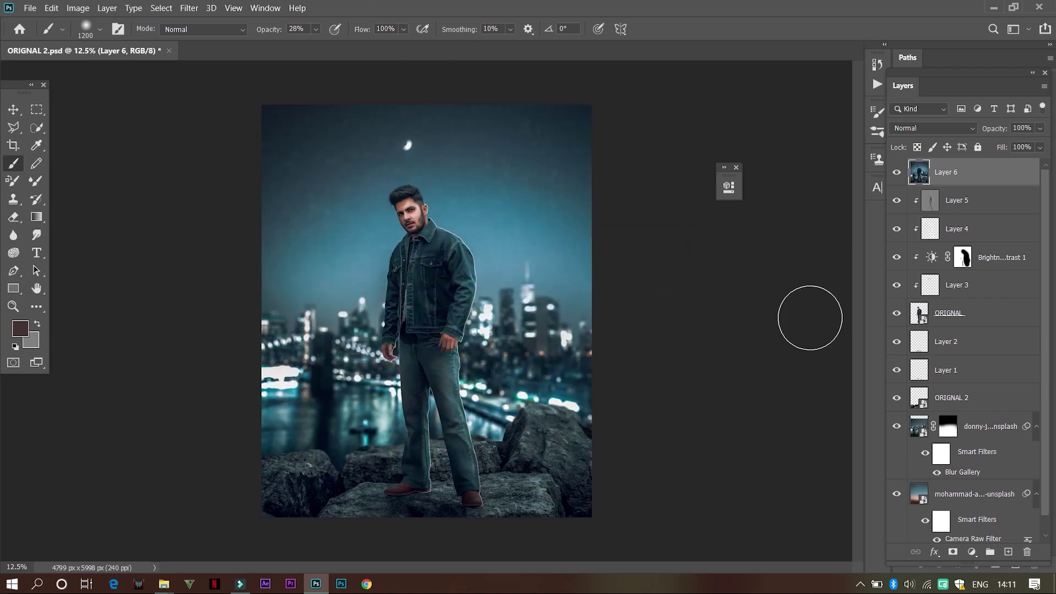
scroll(403, 207, up, 8)
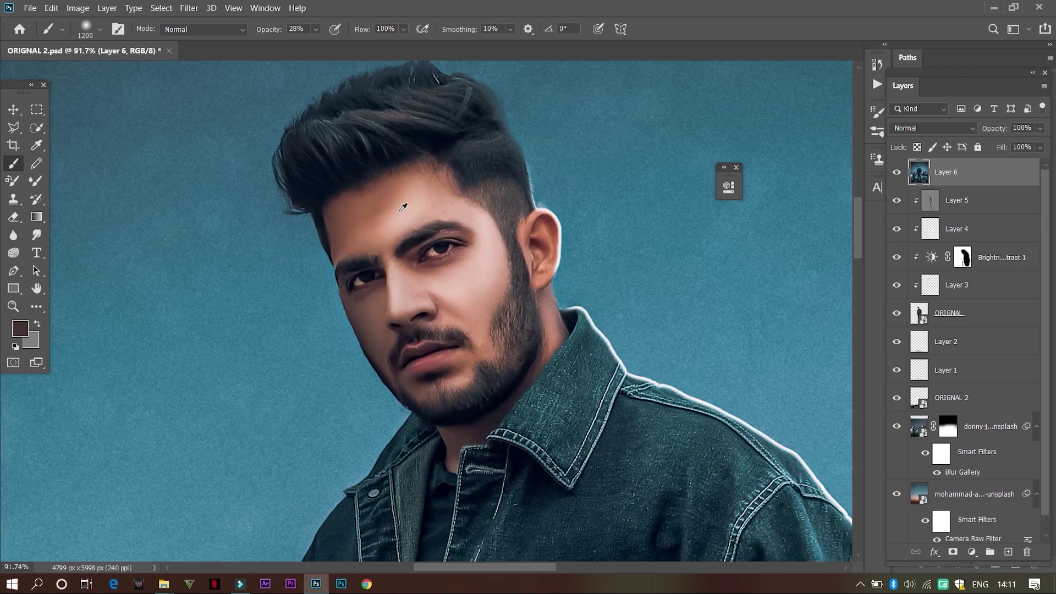
scroll(403, 207, down, 6)
scroll(445, 418, up, 2)
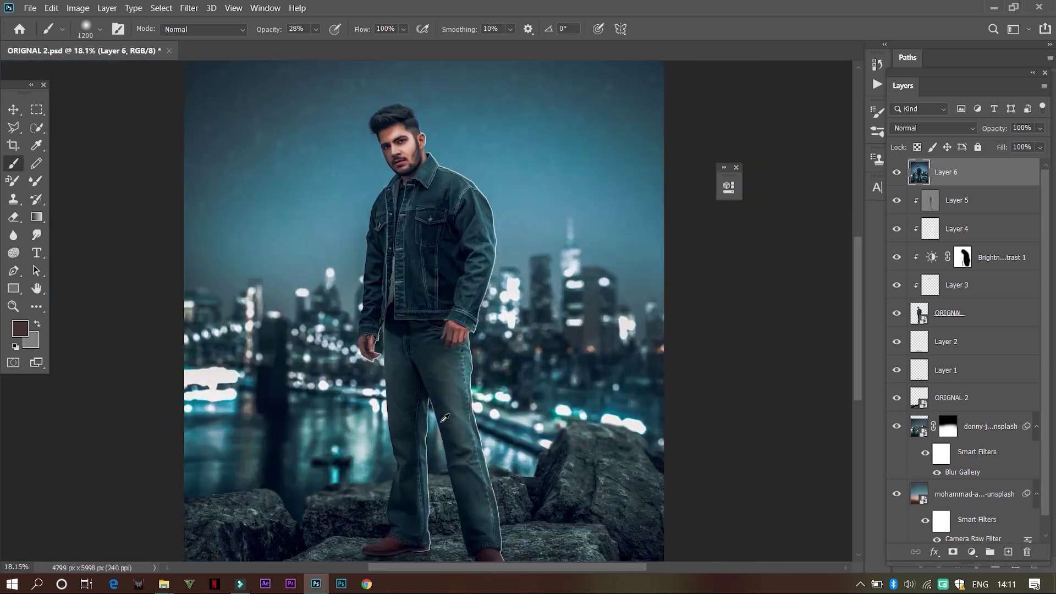
scroll(445, 418, down, 1)
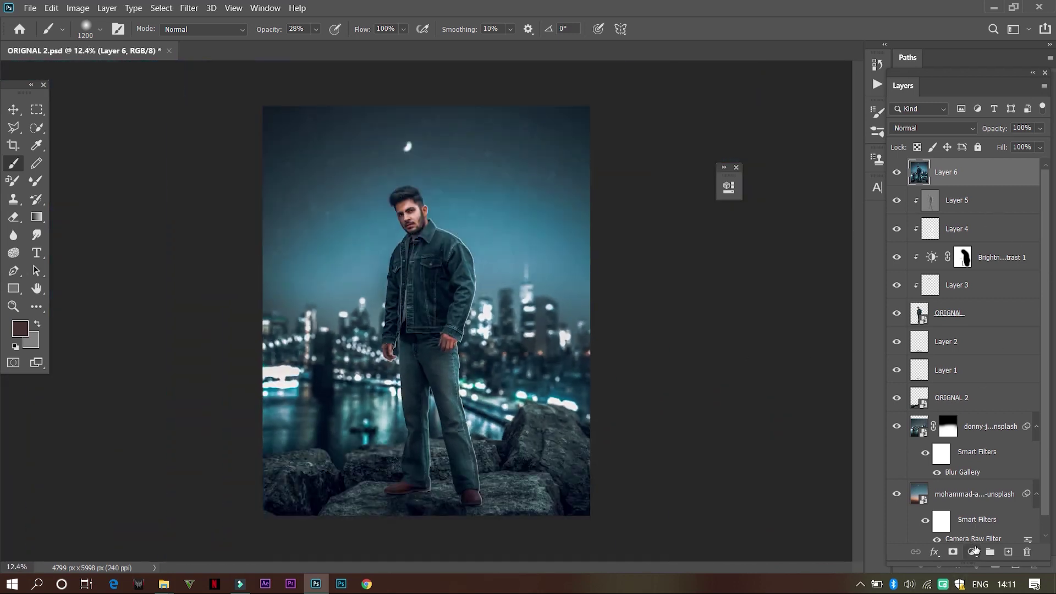
Add a Curves adjustment layer that slightly lifts the black point, lowers the white point and has a midtone point at input 99
click(973, 552)
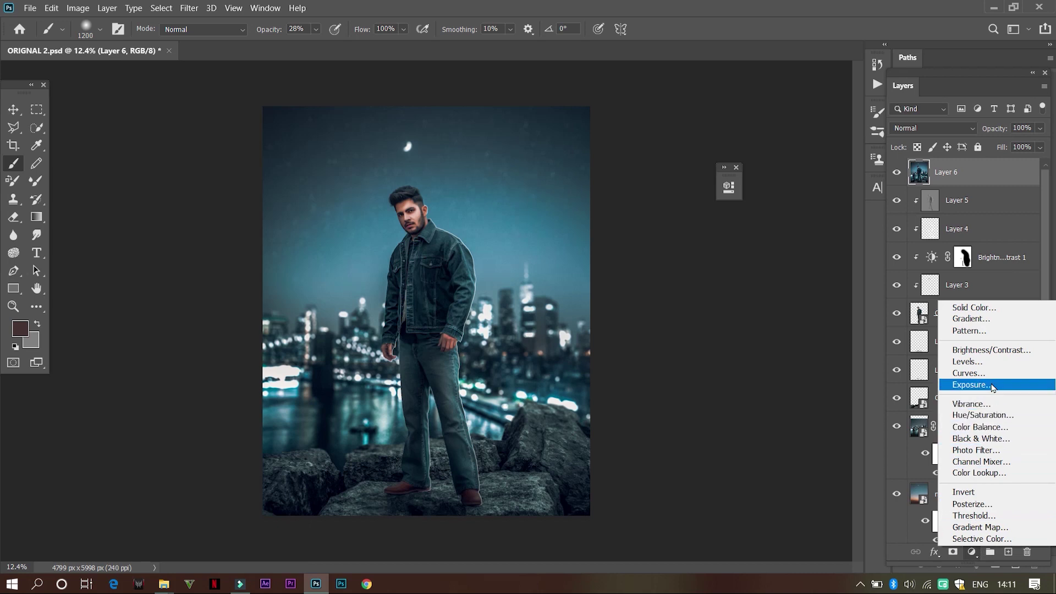
click(985, 374)
click(601, 346)
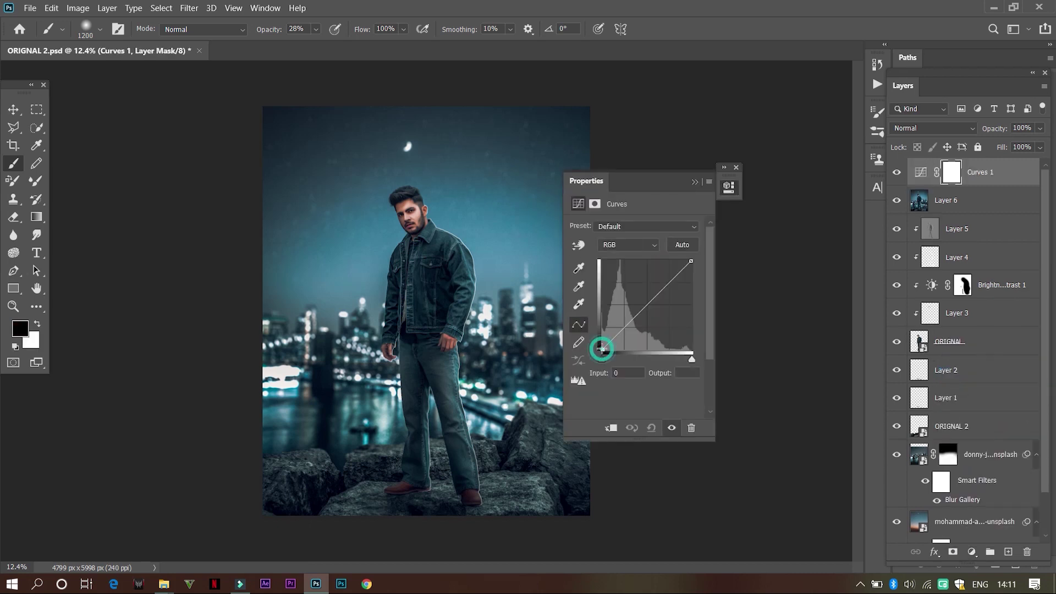
click(692, 259)
drag(634, 313, 636, 314)
click(693, 181)
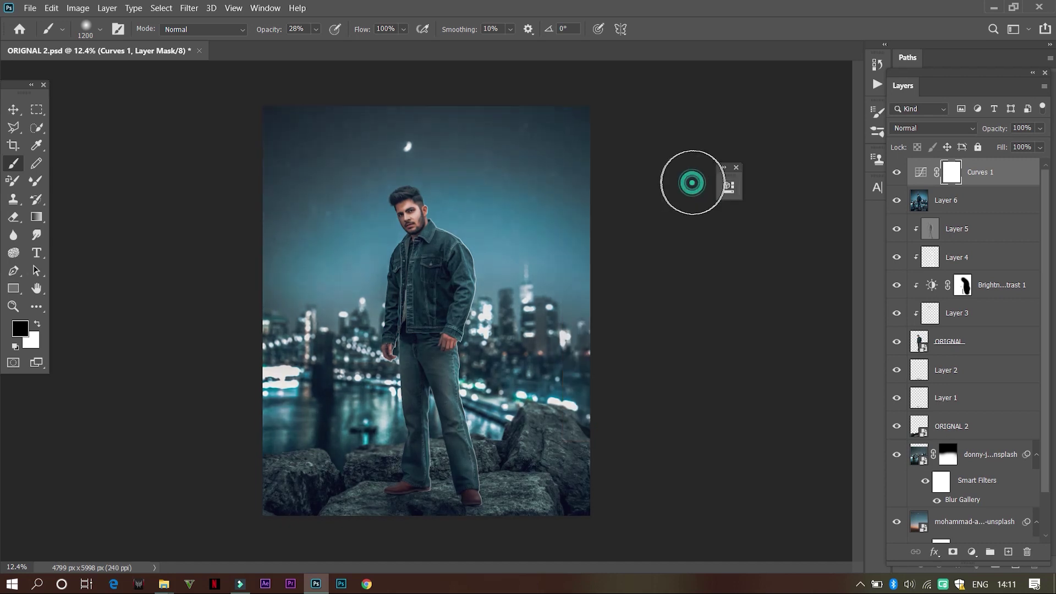
Add a Brightness/Contrast adjustment layer above the curves with brightness -2 and contrast 17
click(972, 551)
click(985, 356)
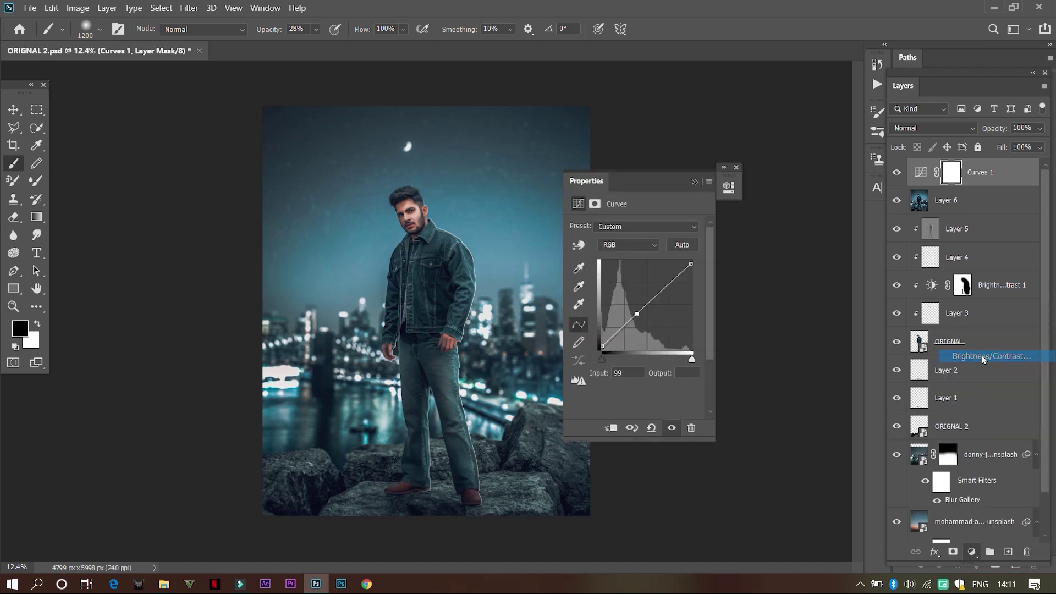
drag(620, 265, 650, 291)
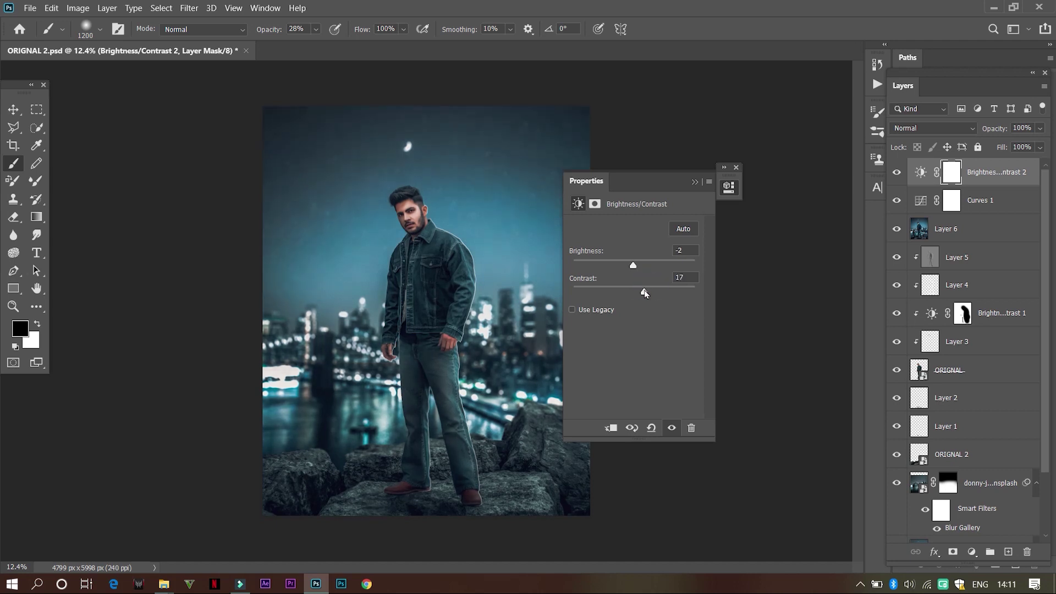
click(695, 182)
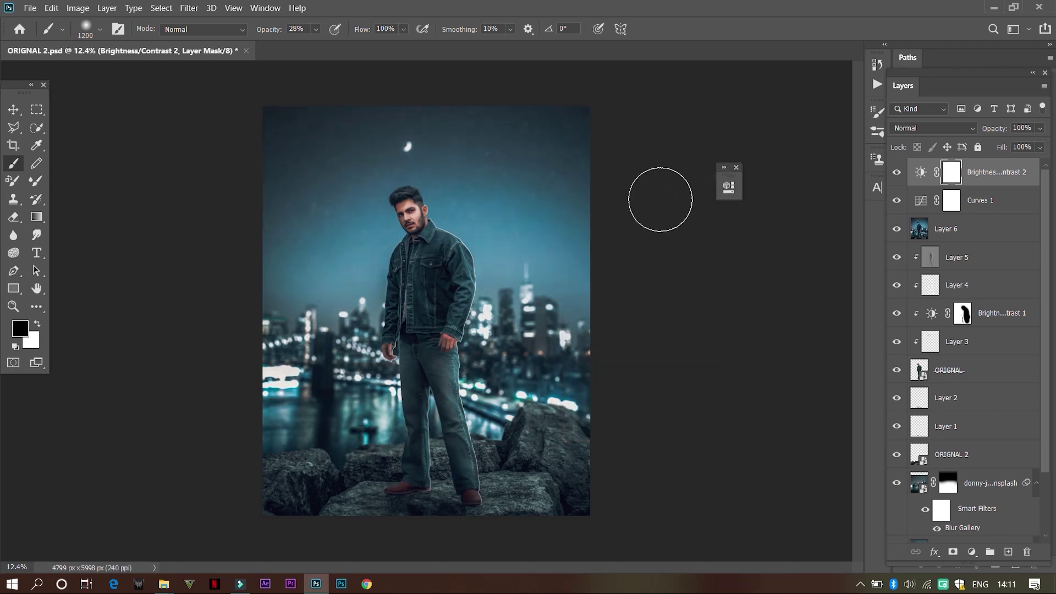
Reduce the brush size to 162 and add another Brightness/Contrast adjustment layer that strongly brightens the face
scroll(388, 171, up, 5)
scroll(389, 171, down, 3)
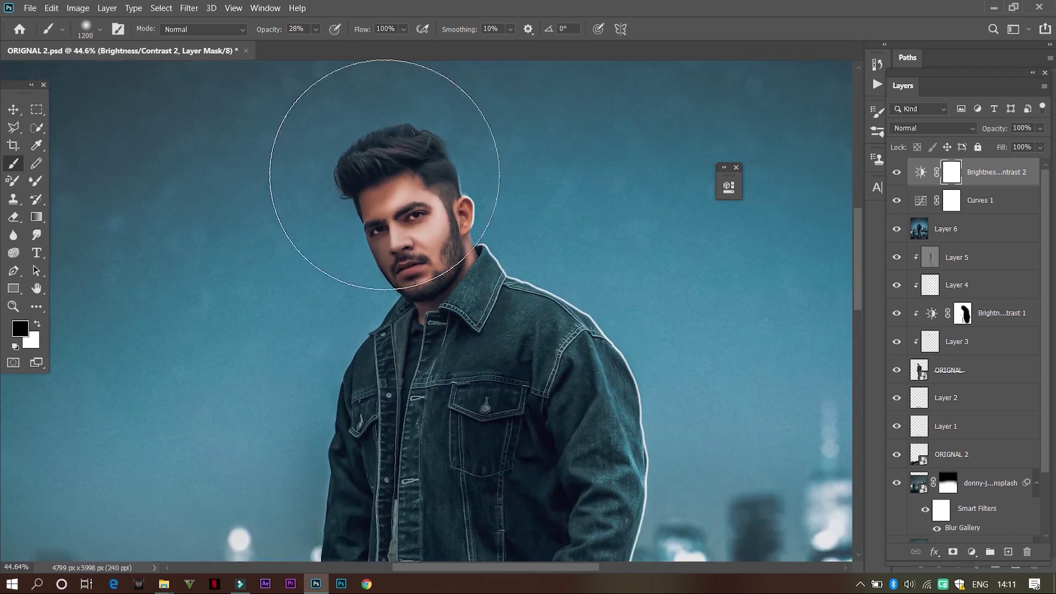
scroll(388, 171, up, 7)
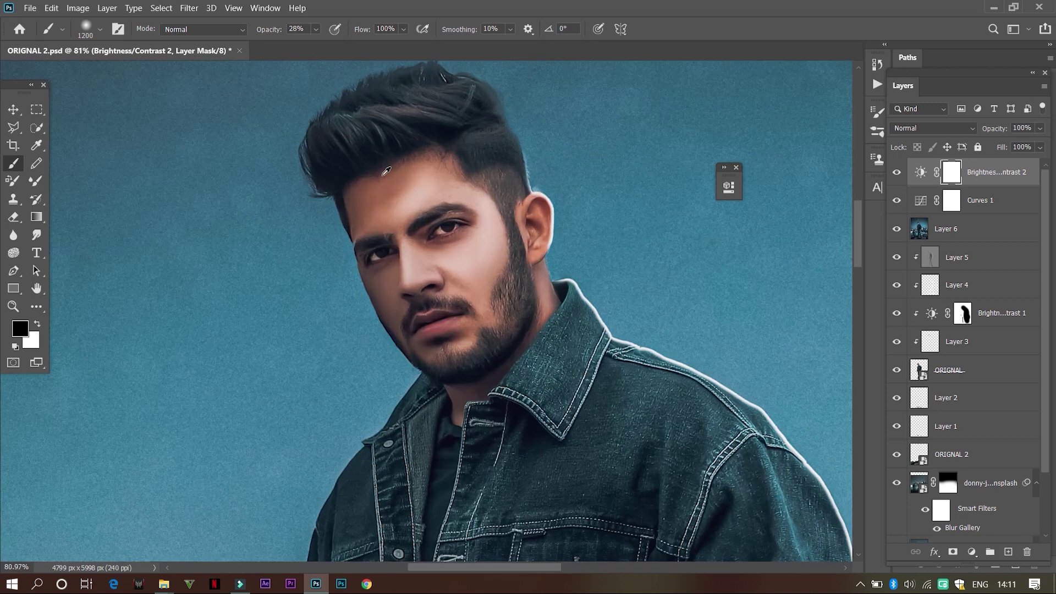
mouse_move(482, 231)
mouse_down()
mouse_move(352, 260)
mouse_move(91, 264)
mouse_move(3, 278)
mouse_up()
drag(514, 250, 432, 257)
click(970, 549)
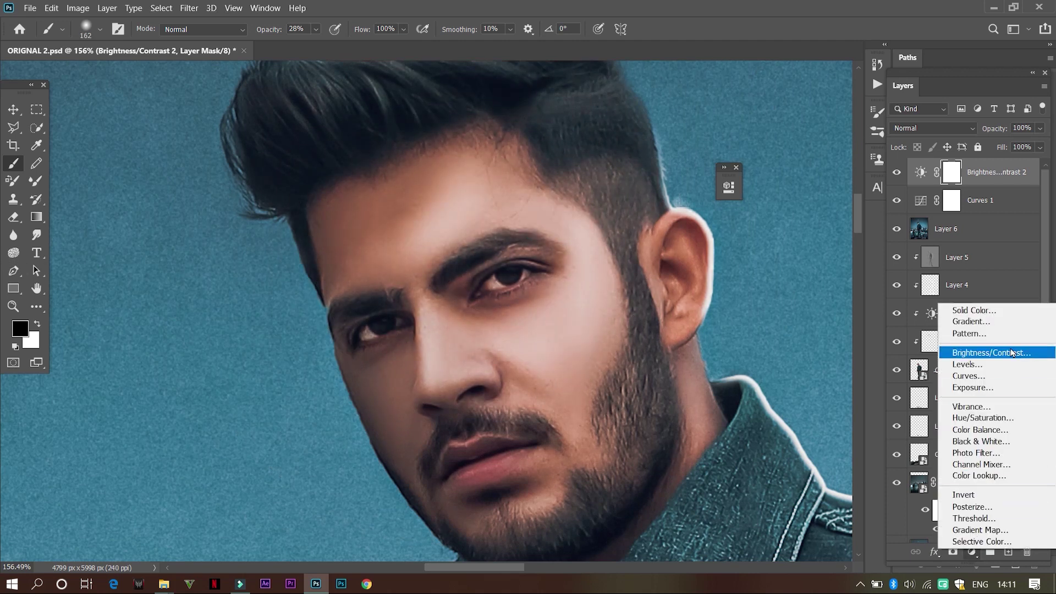
click(977, 352)
click(649, 266)
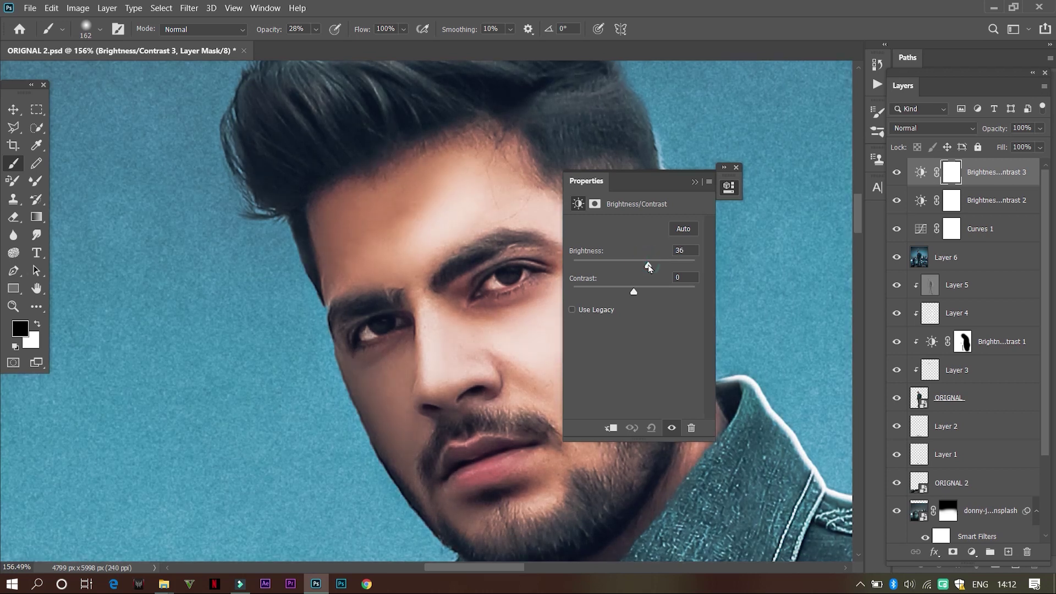
mouse_move(652, 268)
mouse_down()
mouse_move(670, 270)
mouse_move(666, 278)
mouse_up()
click(695, 181)
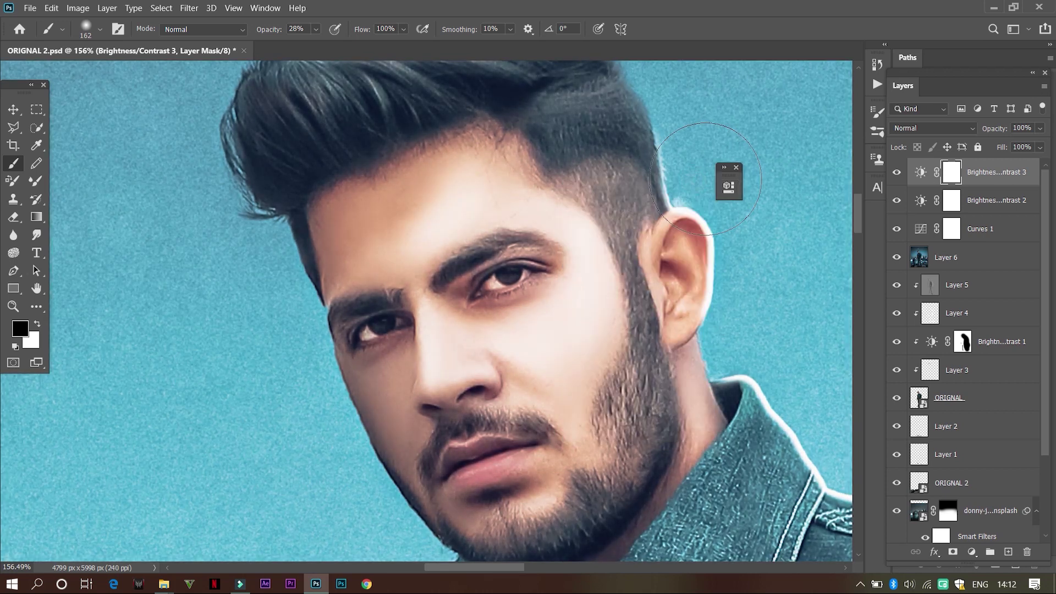
Invert the new brightness layer's mask to black and paint white over the man's forehead at 28% opacity
key(ctrl+i)
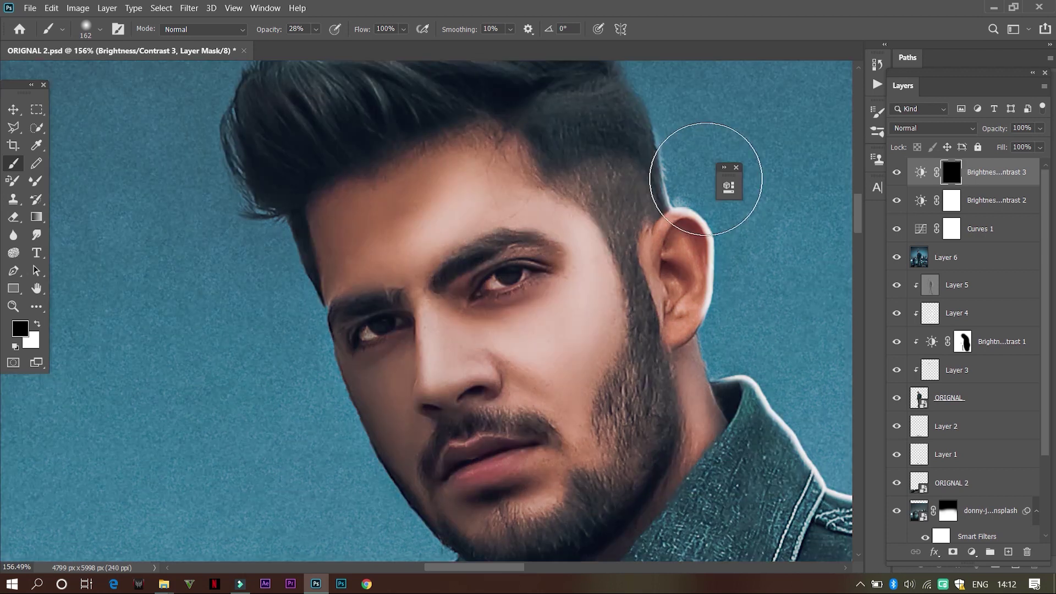
click(37, 324)
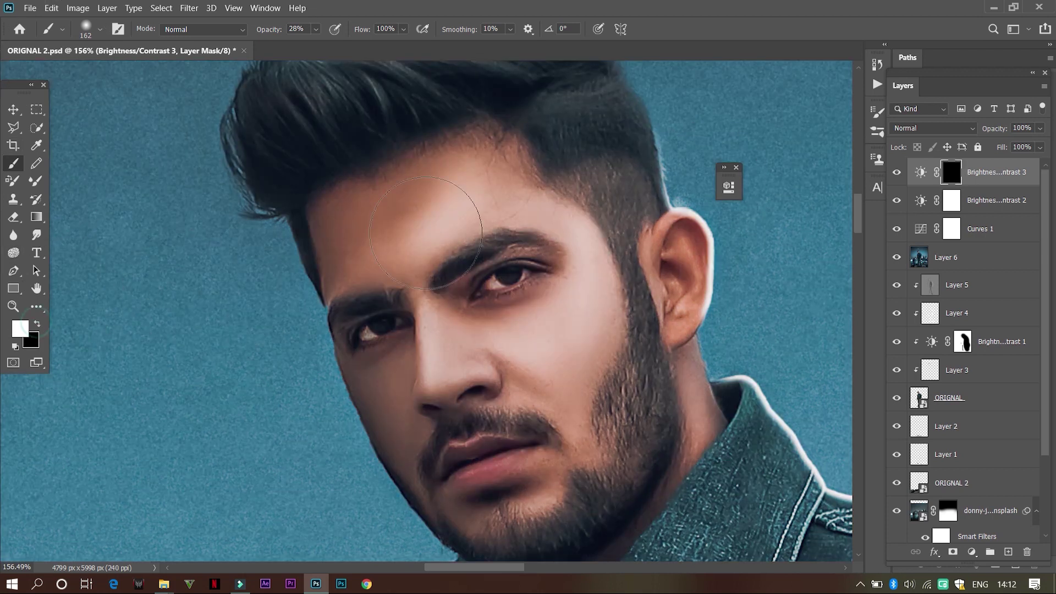
mouse_move(429, 188)
mouse_down()
mouse_move(354, 209)
mouse_move(415, 152)
mouse_move(446, 135)
mouse_move(466, 139)
mouse_move(381, 190)
mouse_move(395, 191)
mouse_move(386, 209)
mouse_move(337, 243)
mouse_up()
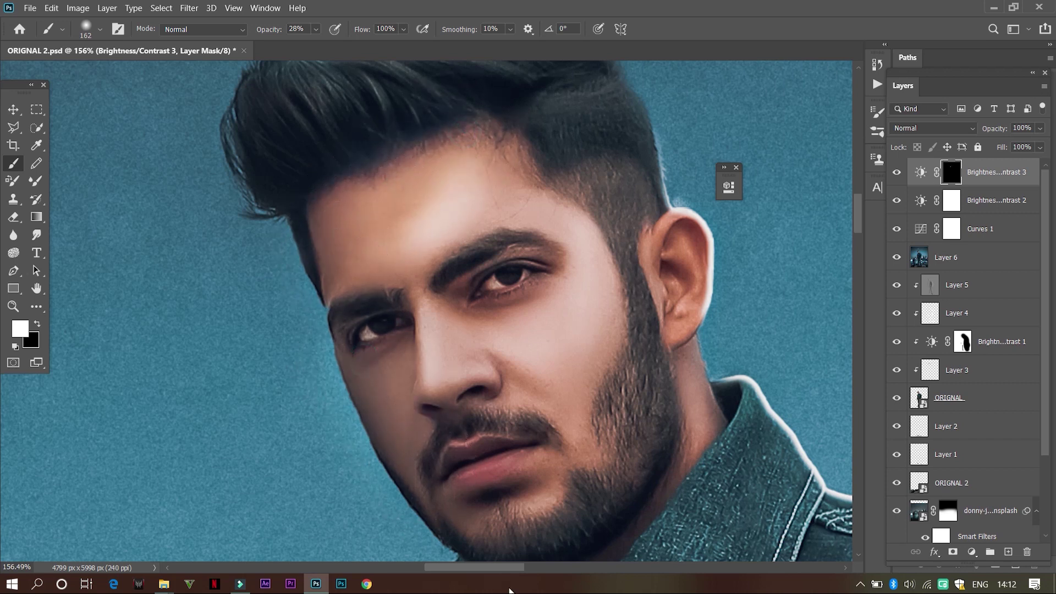
drag(387, 175, 435, 165)
Compare the portrait with and without the forehead brightening layer, and check the whole composite
click(898, 174)
click(898, 174)
click(898, 174)
click(898, 173)
scroll(525, 283, down, 8)
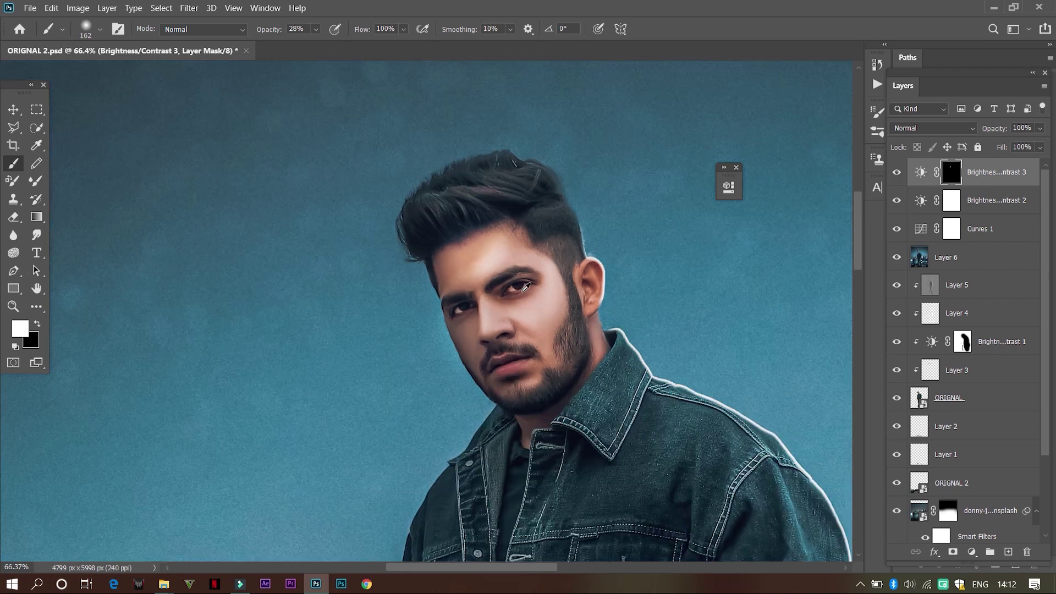
scroll(526, 283, down, 3)
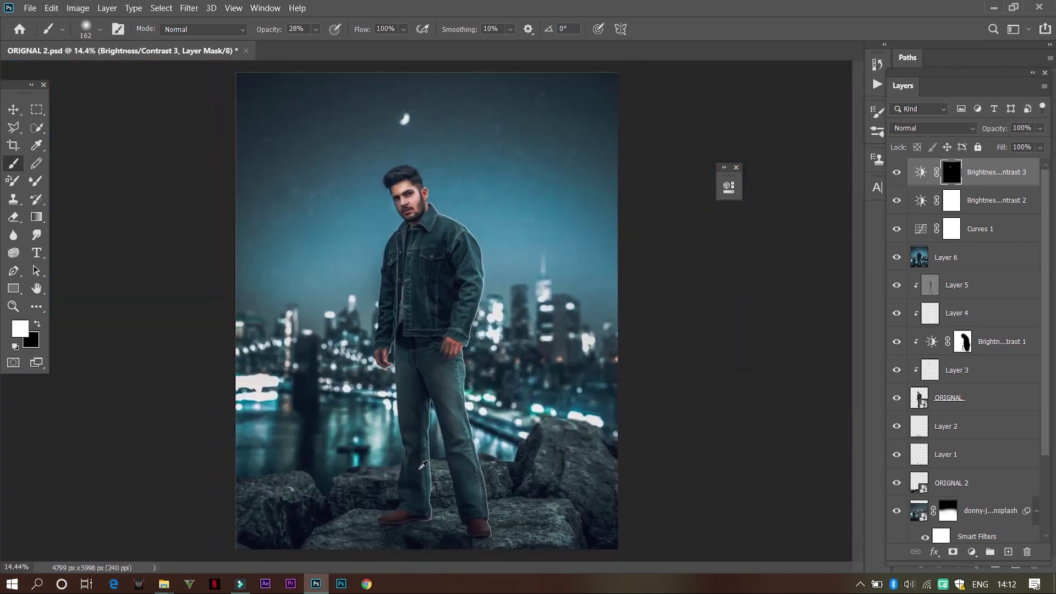